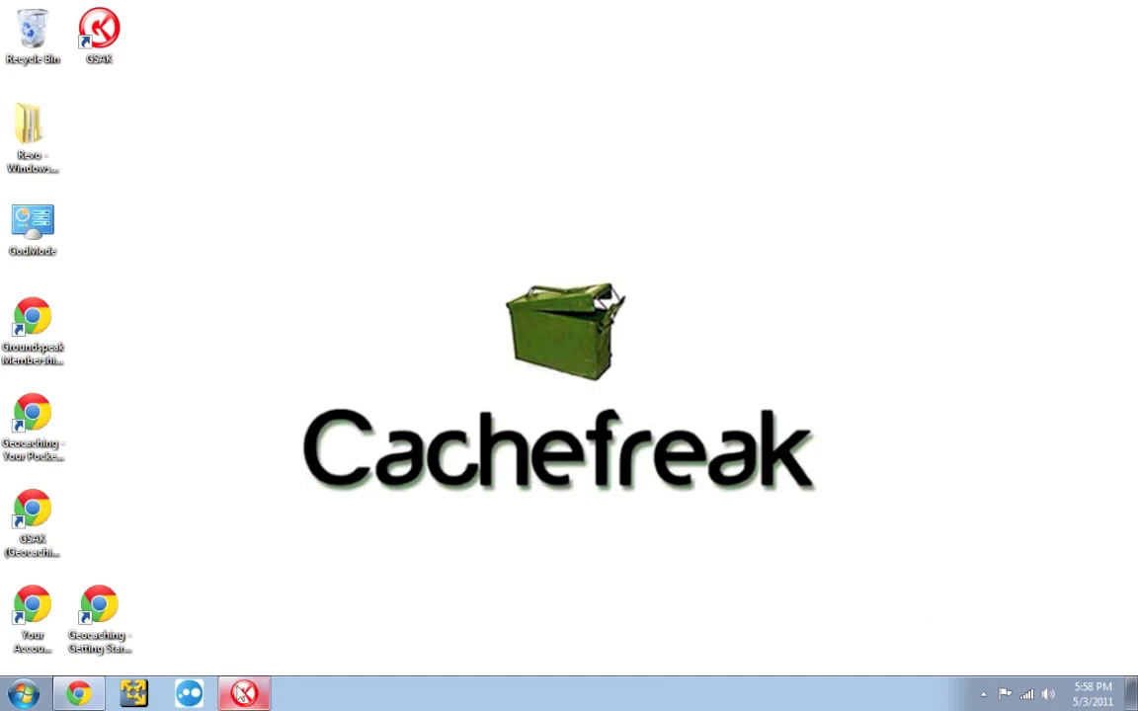
Start loading 3907524 (1).zip into GSAK, then bring up the geocaching.com attributes page in Chrome.
left_click(242, 690)
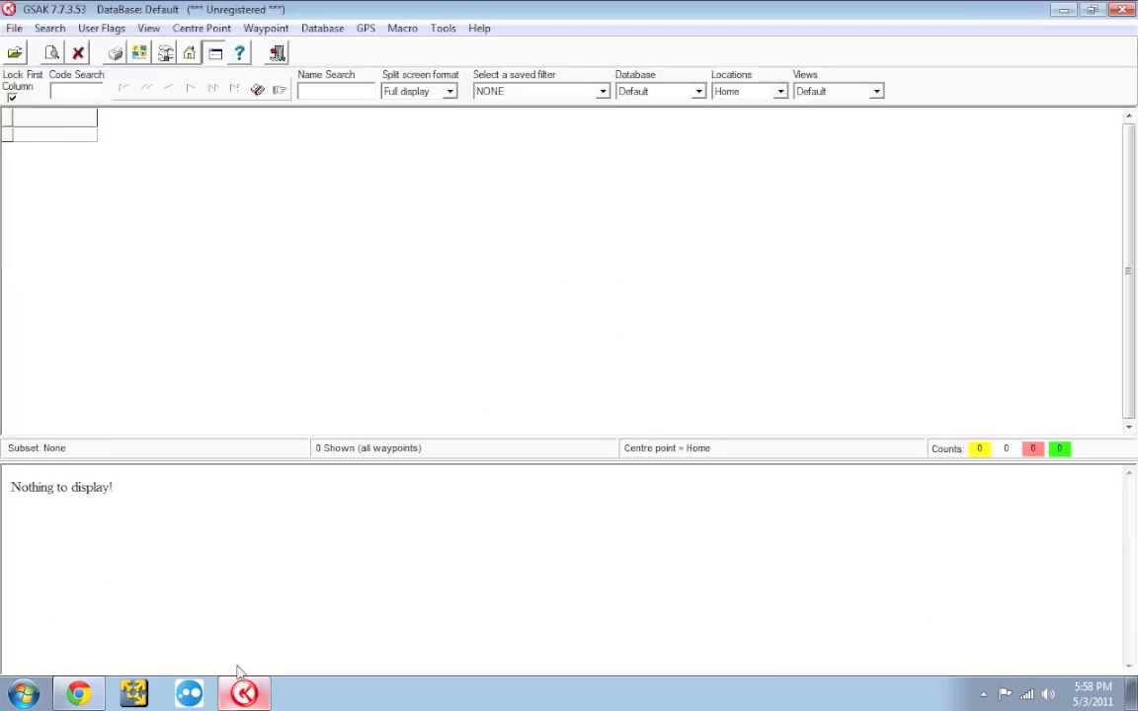
left_click(15, 30)
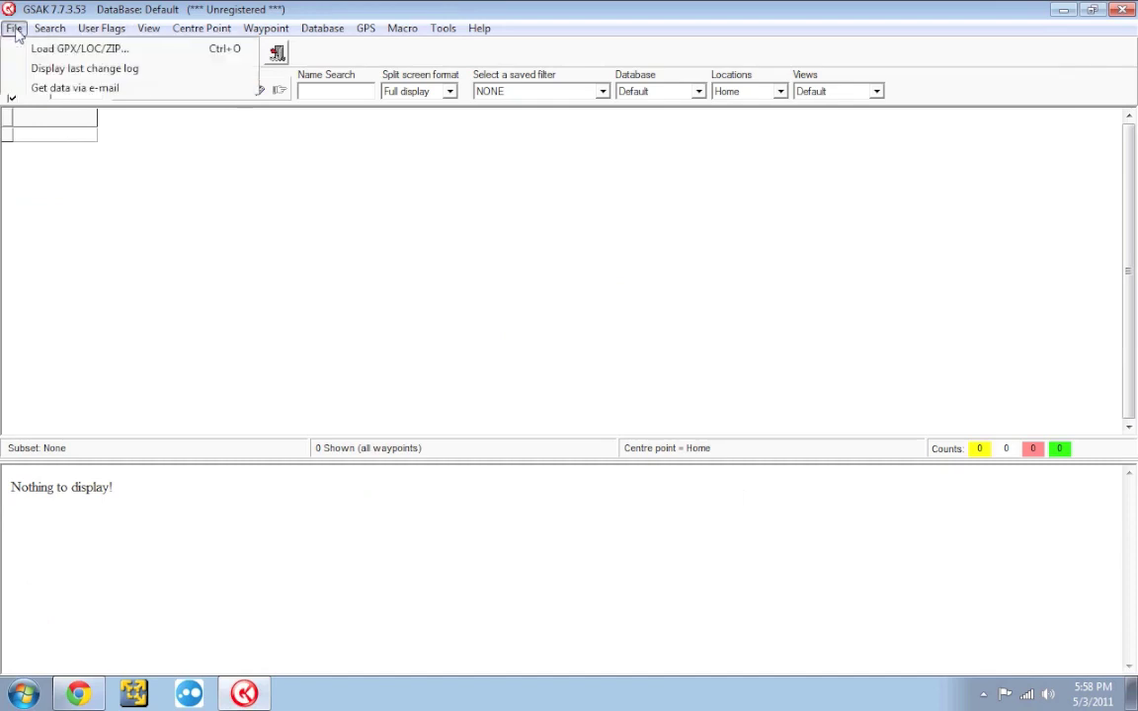
left_click(69, 49)
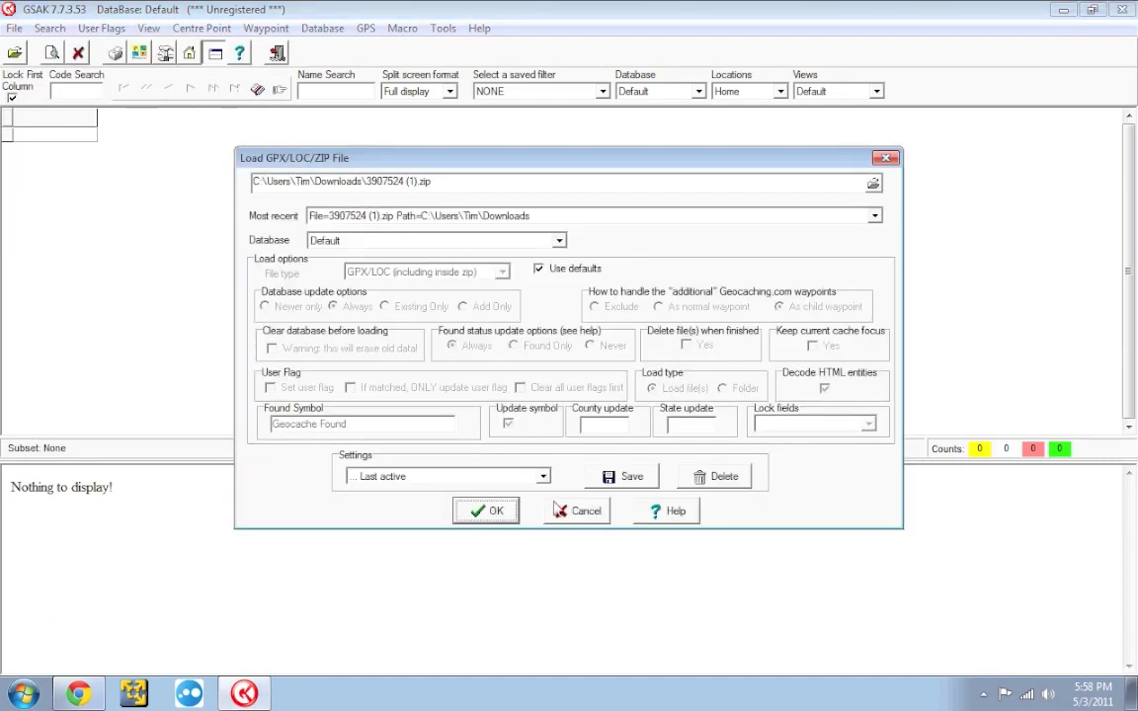
left_click(494, 511)
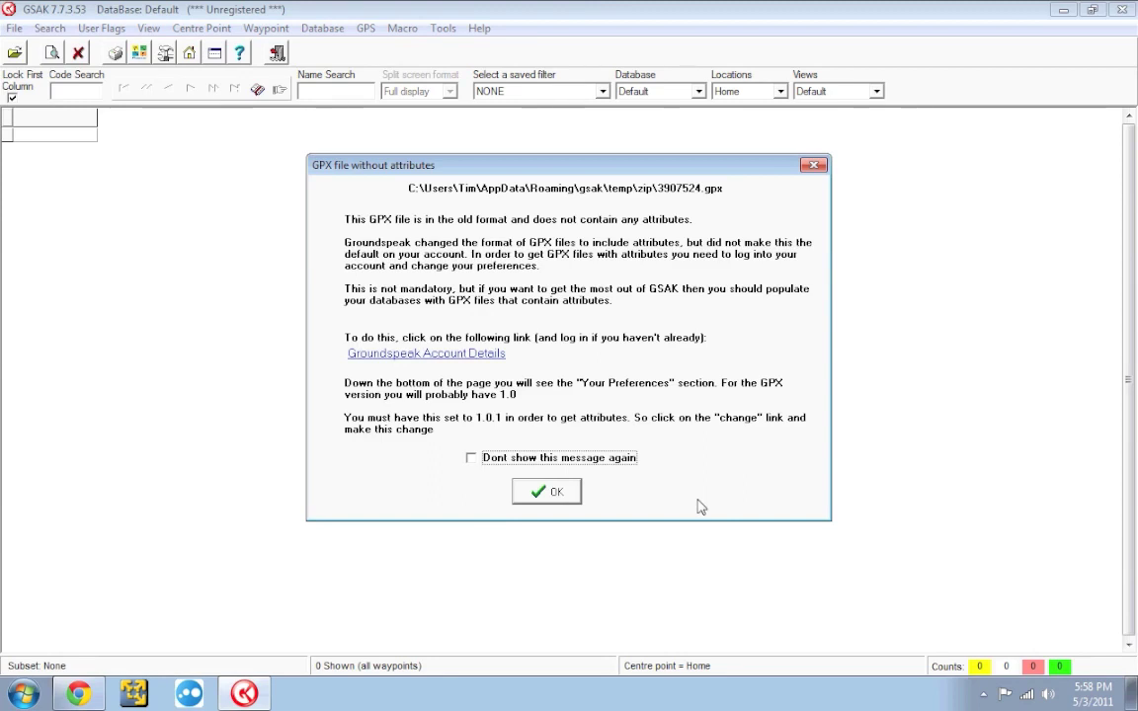
left_click(96, 695)
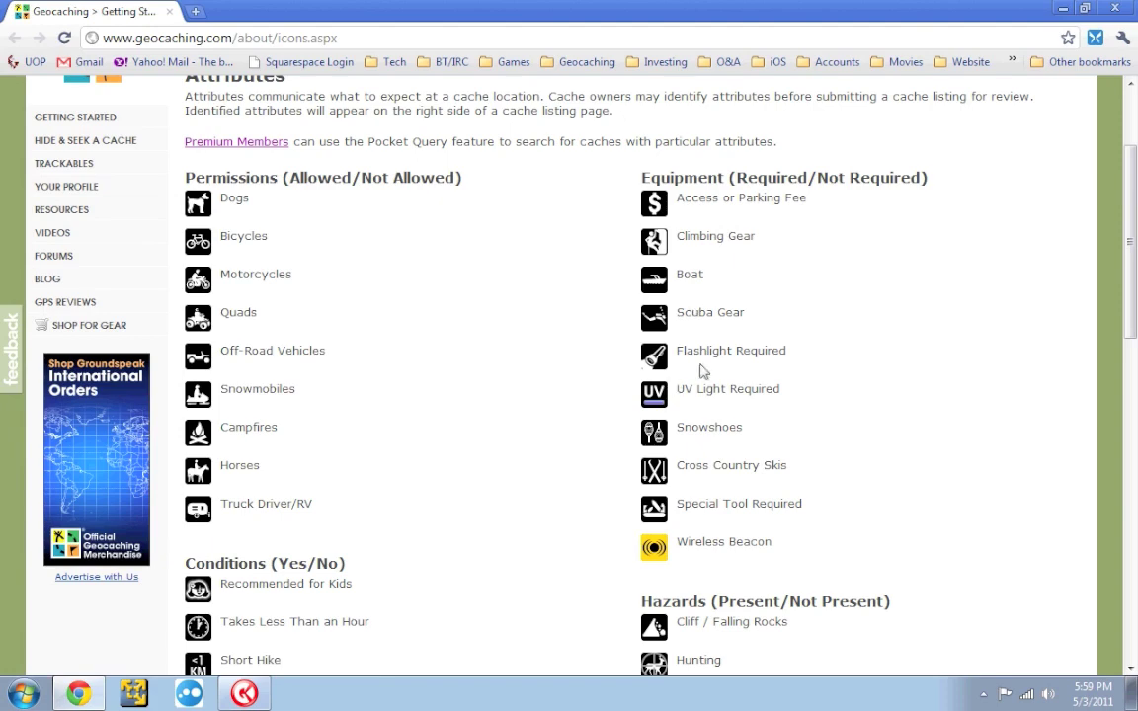
Scroll down through the geocaching.com cache attributes list.
scroll(695, 341, "down", 4)
scroll(693, 348, "down", 2)
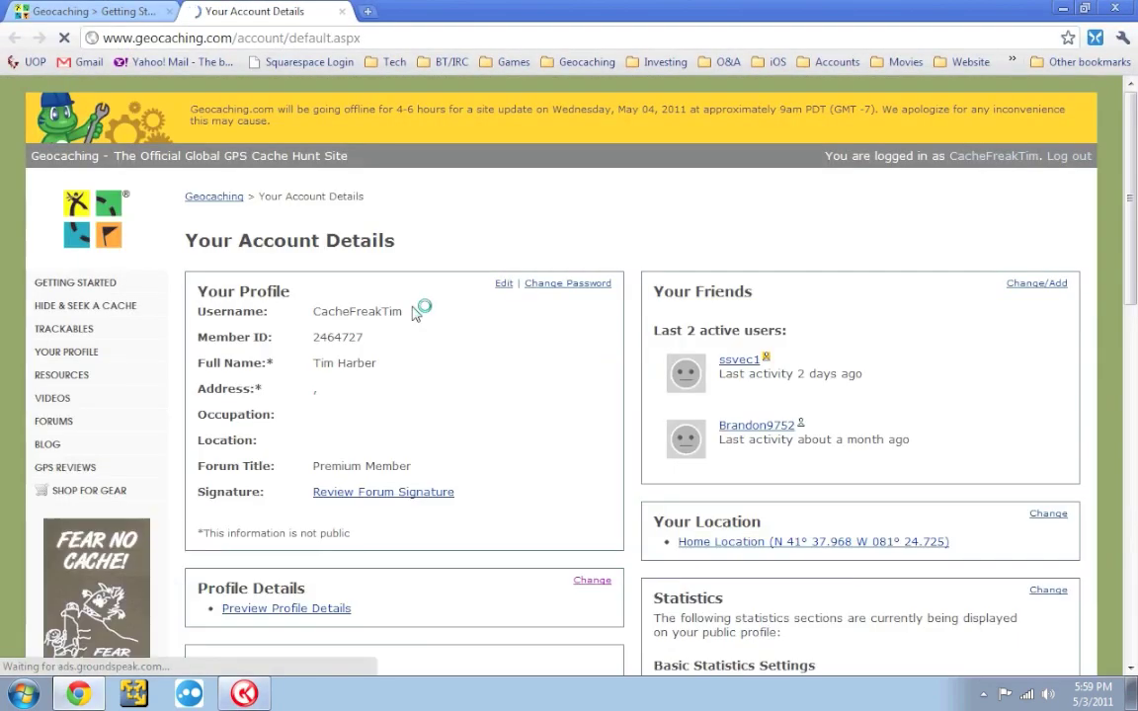
Change the account's GPX Version preference to GPX 1.0.1 and save the changes.
scroll(416, 313, "down", 3)
scroll(416, 314, "down", 8)
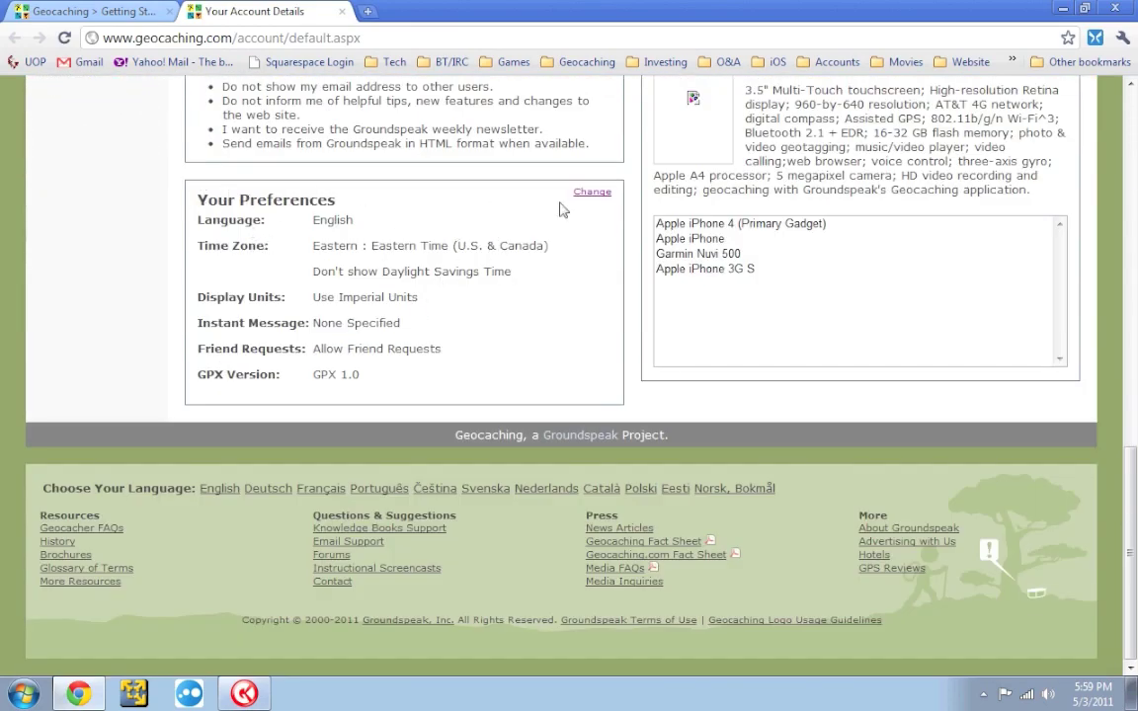
left_click(590, 194)
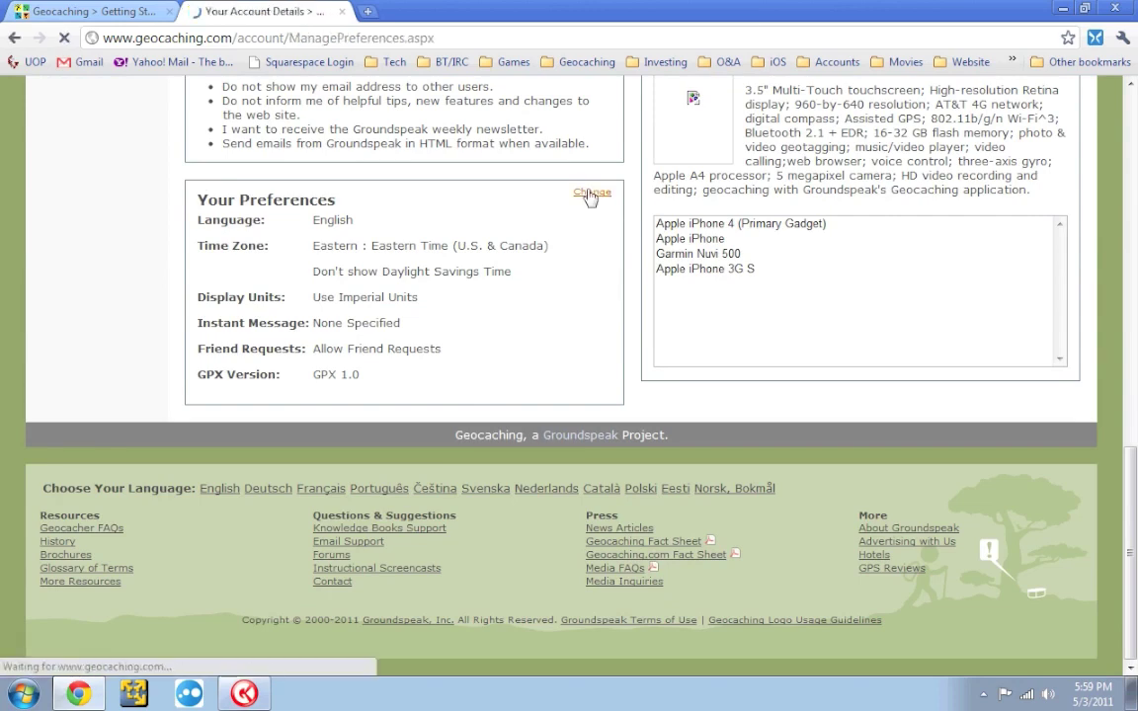
scroll(479, 380, "down", 3)
scroll(478, 379, "down", 4)
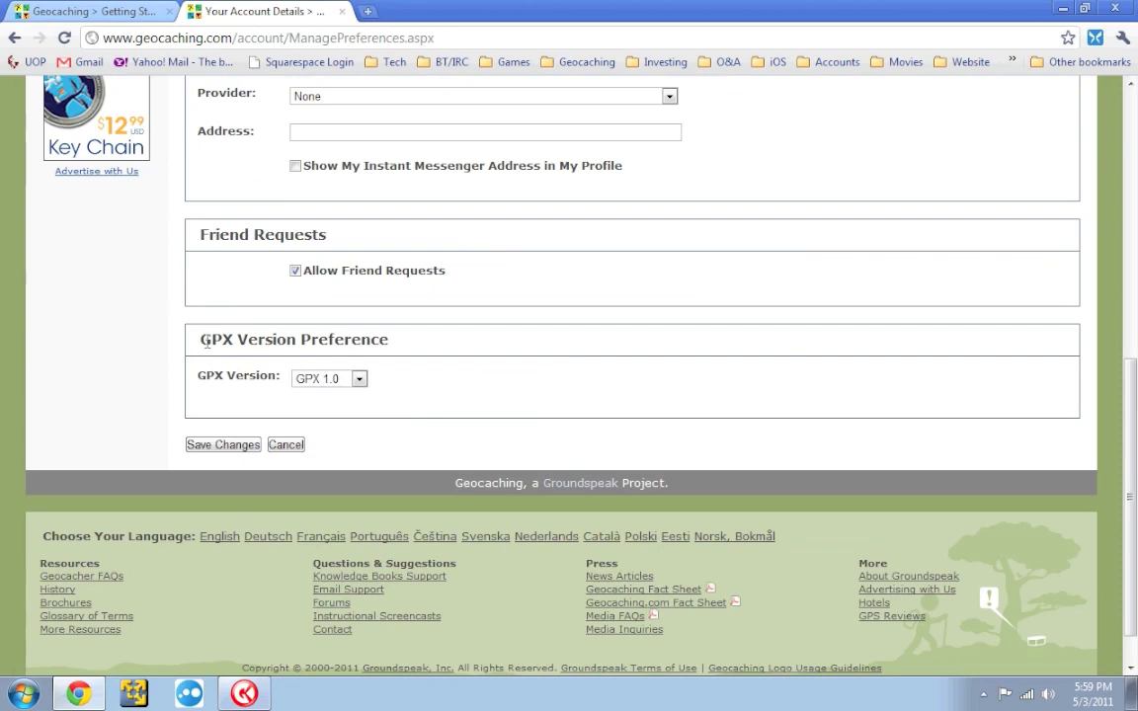
left_click(360, 380)
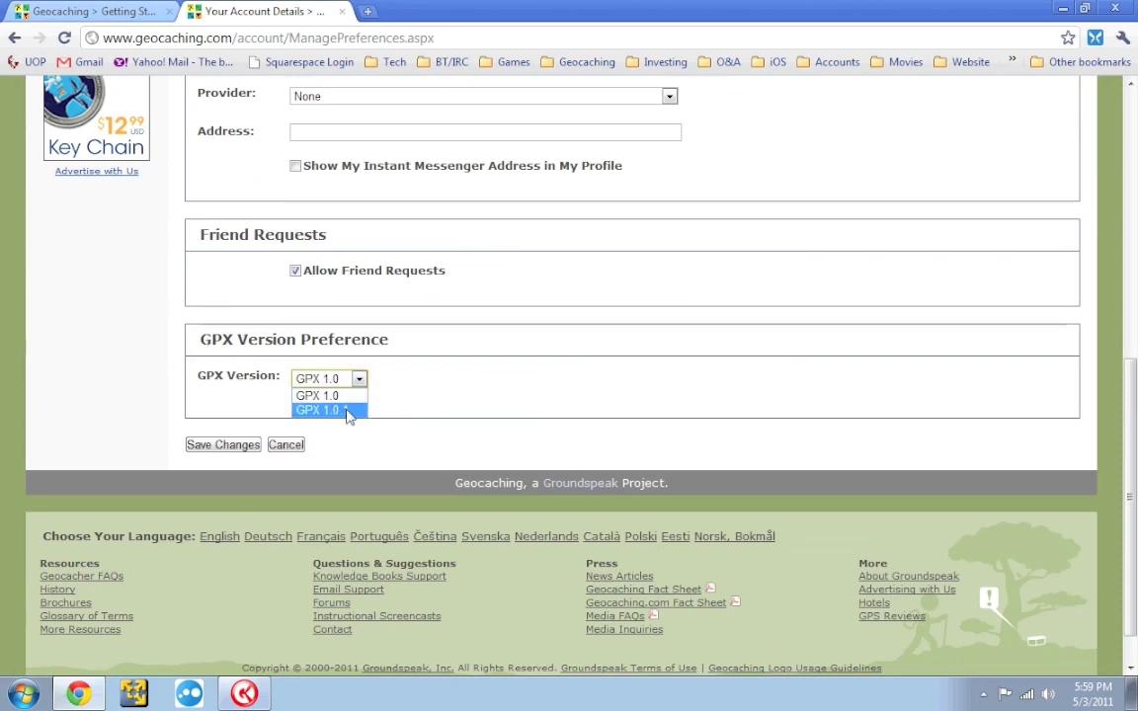
left_click(356, 412)
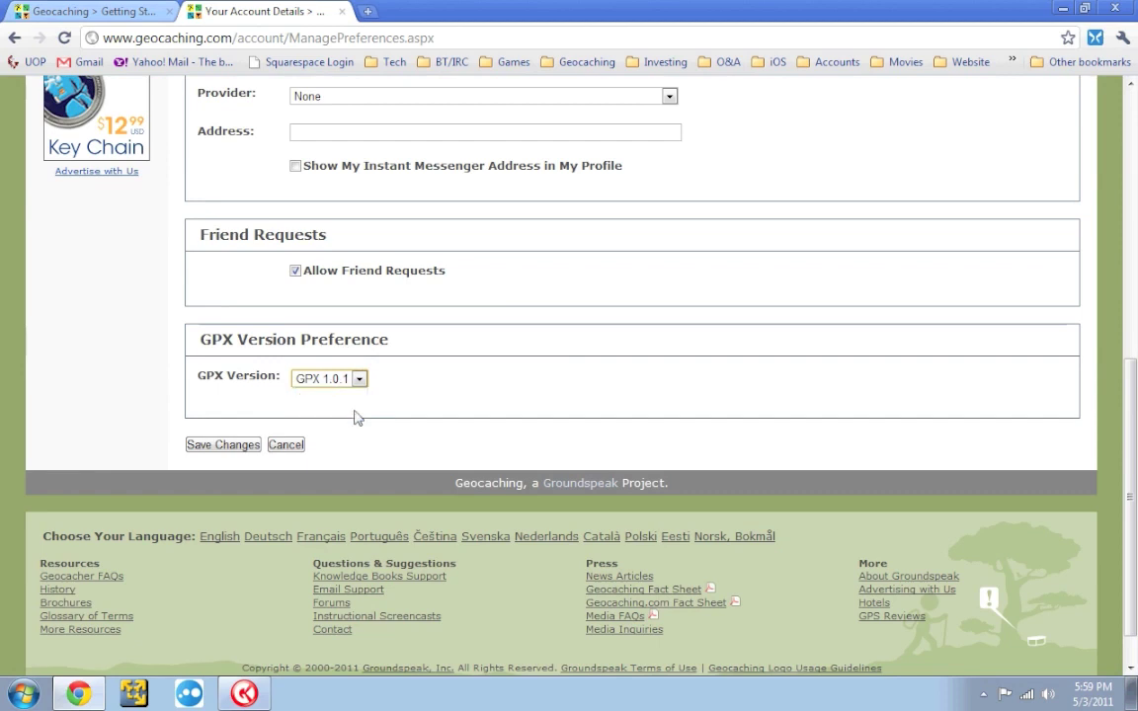
left_click(226, 446)
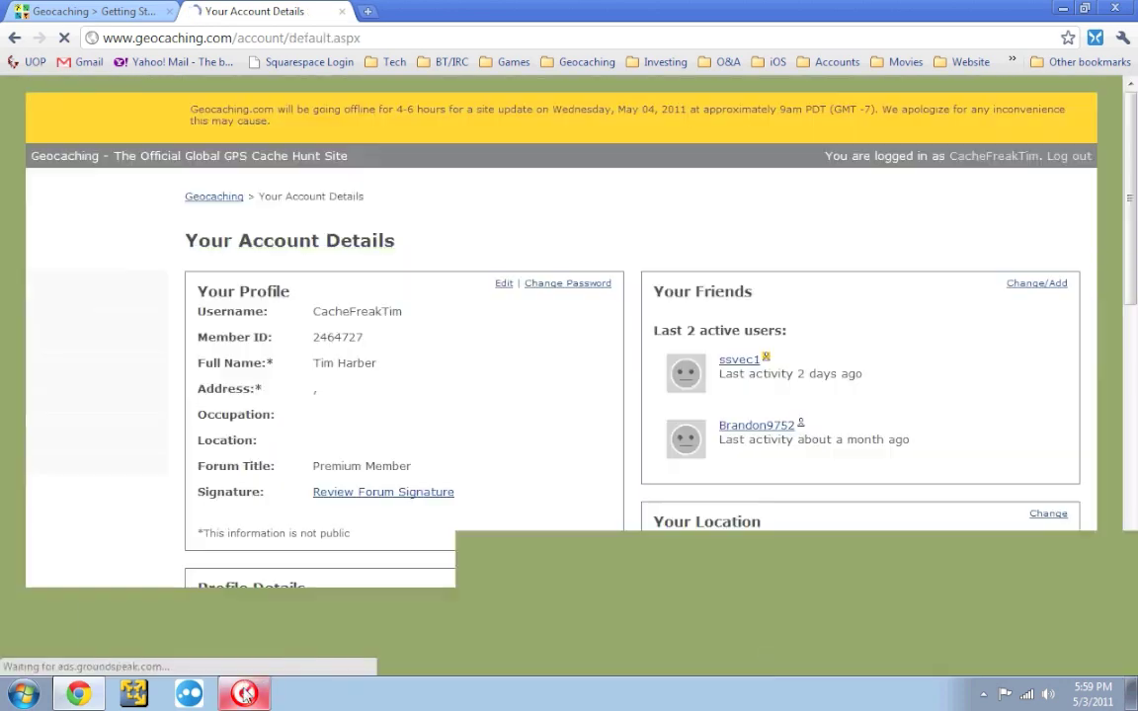
mouse_move(246, 695)
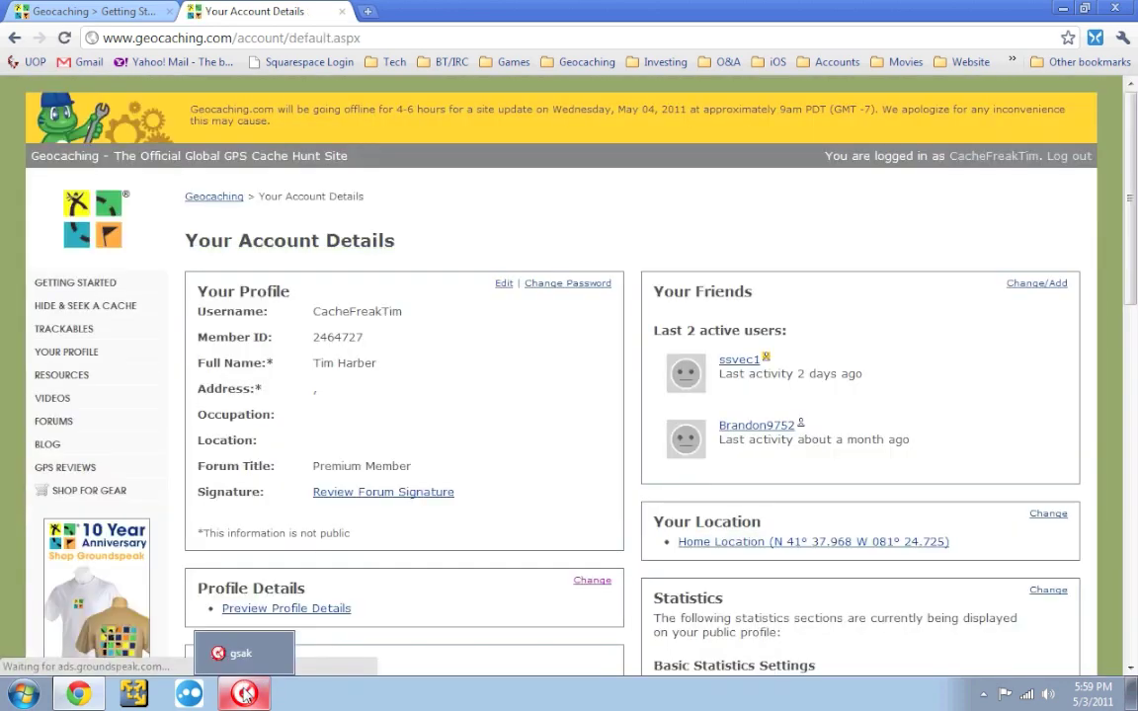
Dismiss the no-attributes warning and the load summary of 408 waypoints plus 55 child waypoints.
left_click(246, 695)
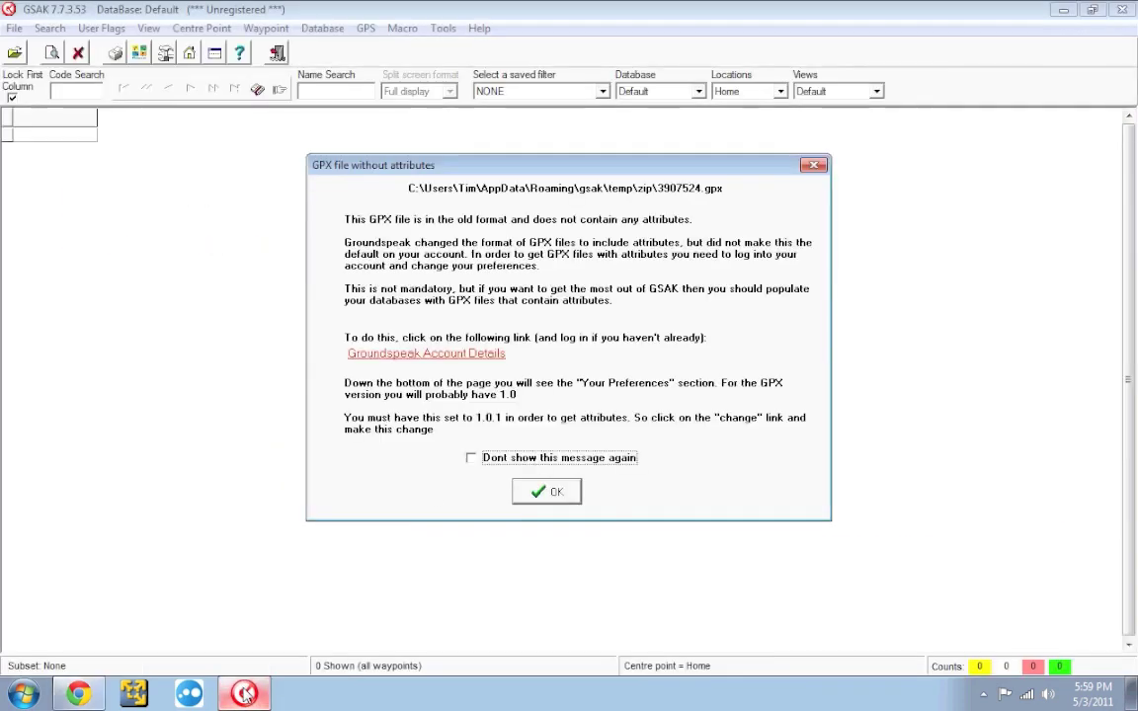
left_click(551, 492)
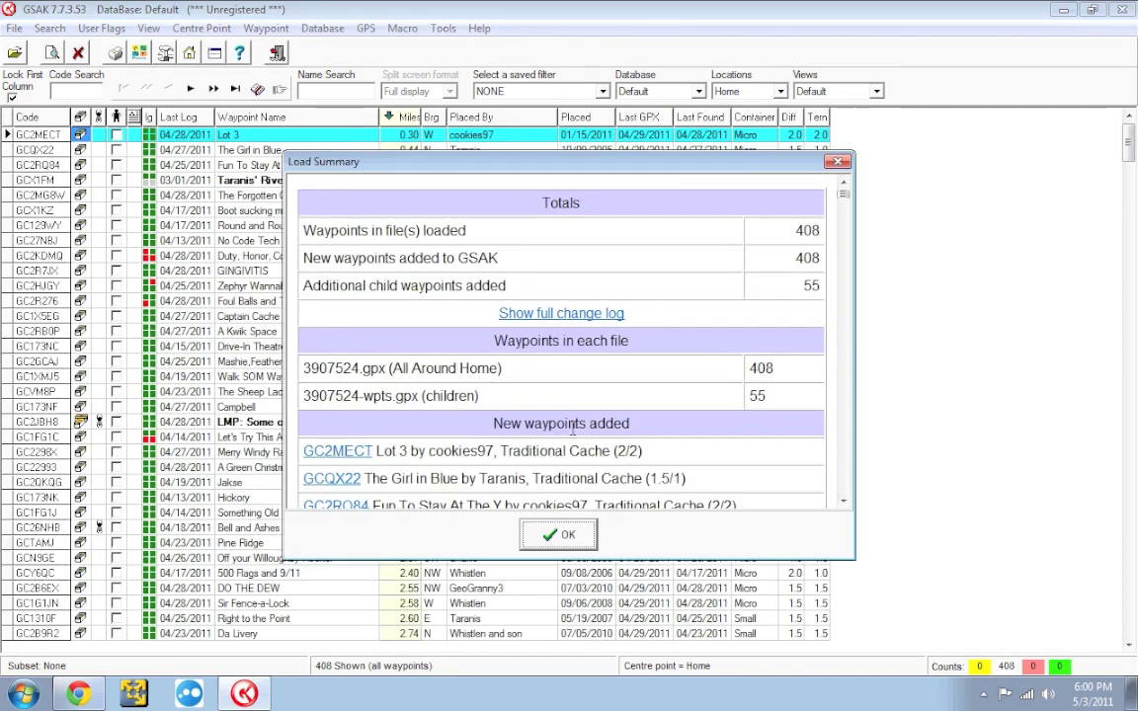
left_click(544, 546)
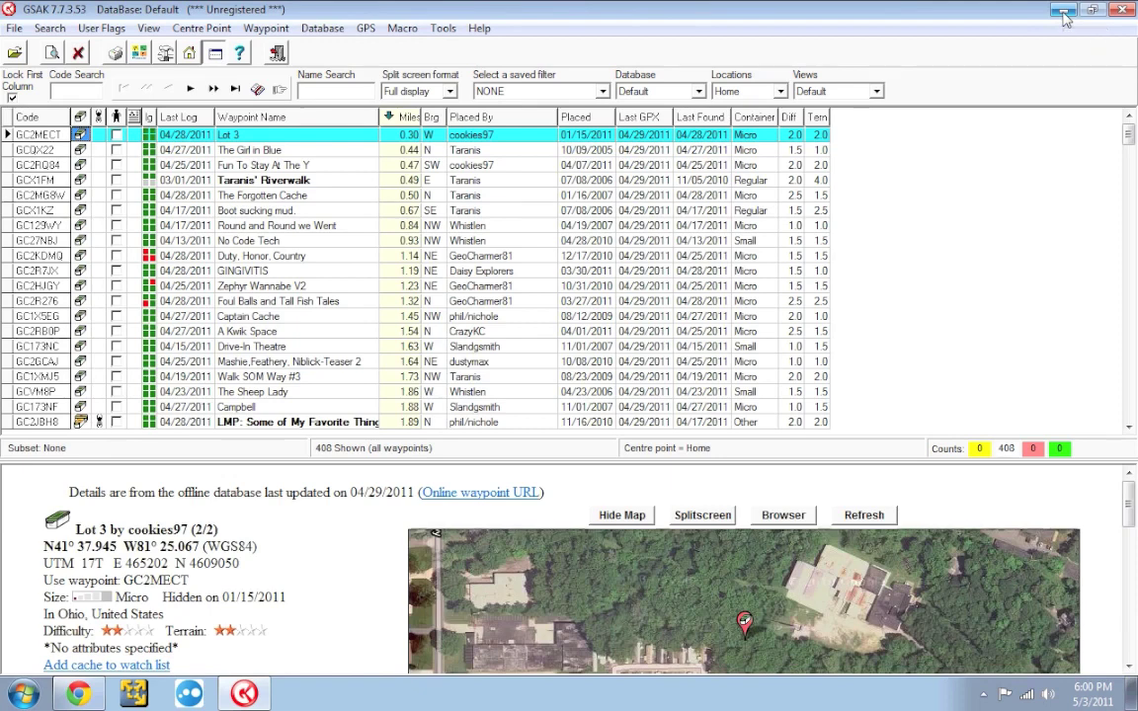
left_click(1063, 11)
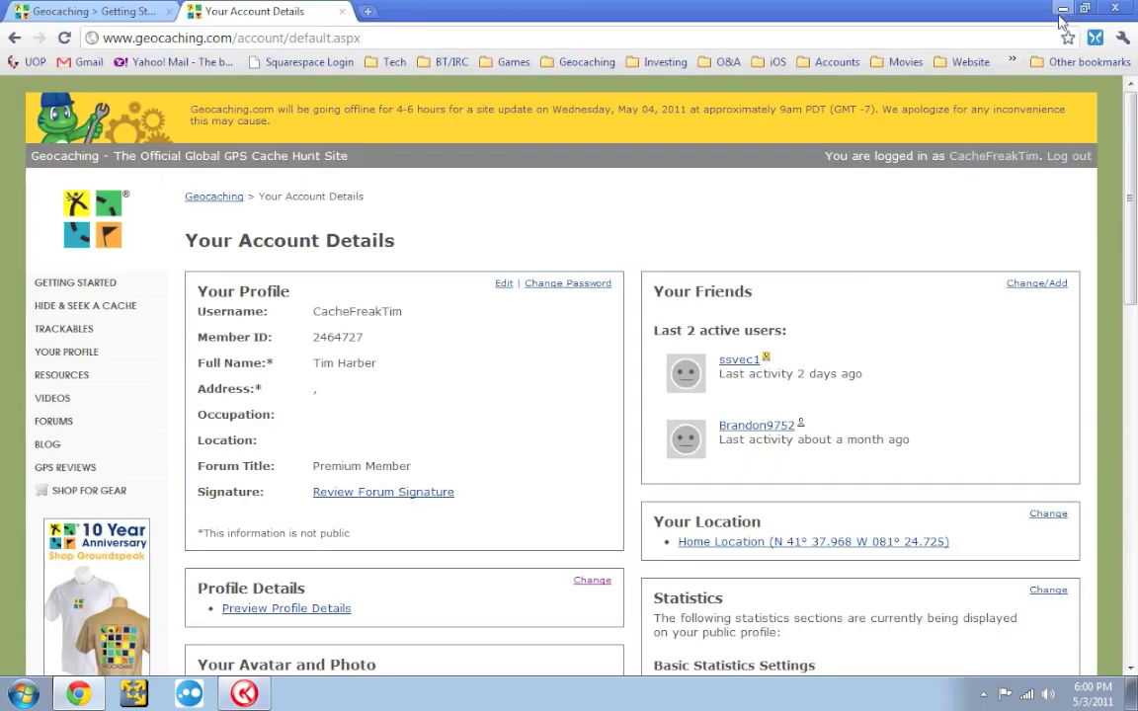
left_click(1063, 9)
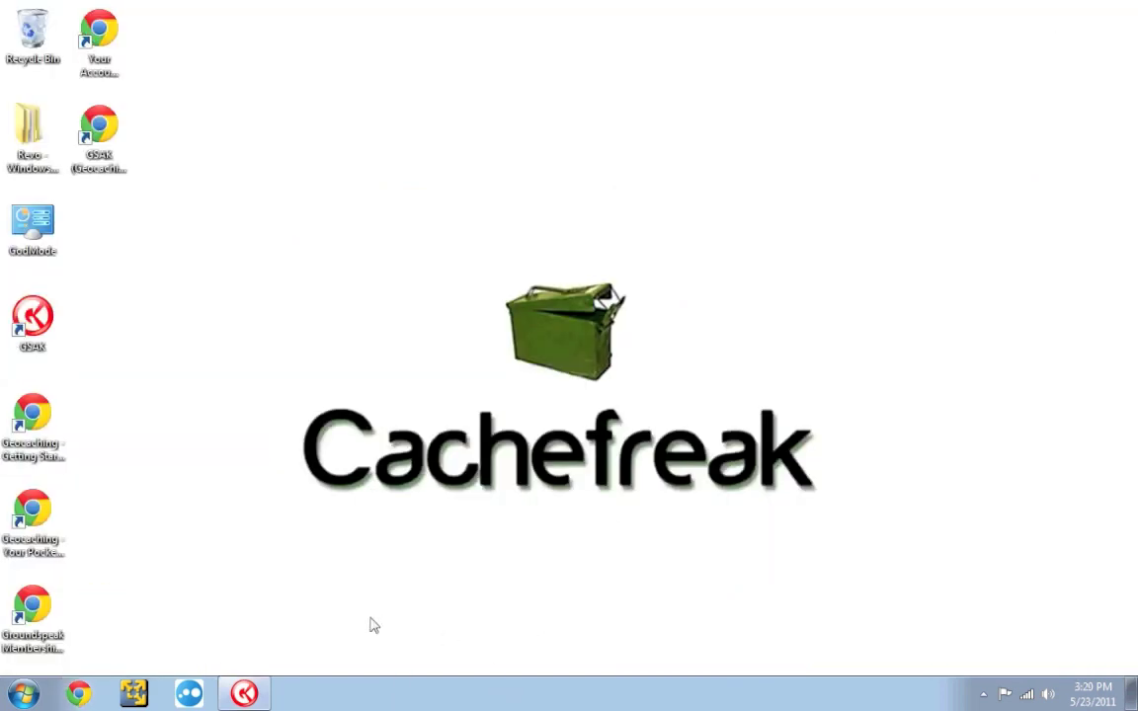
left_click(245, 694)
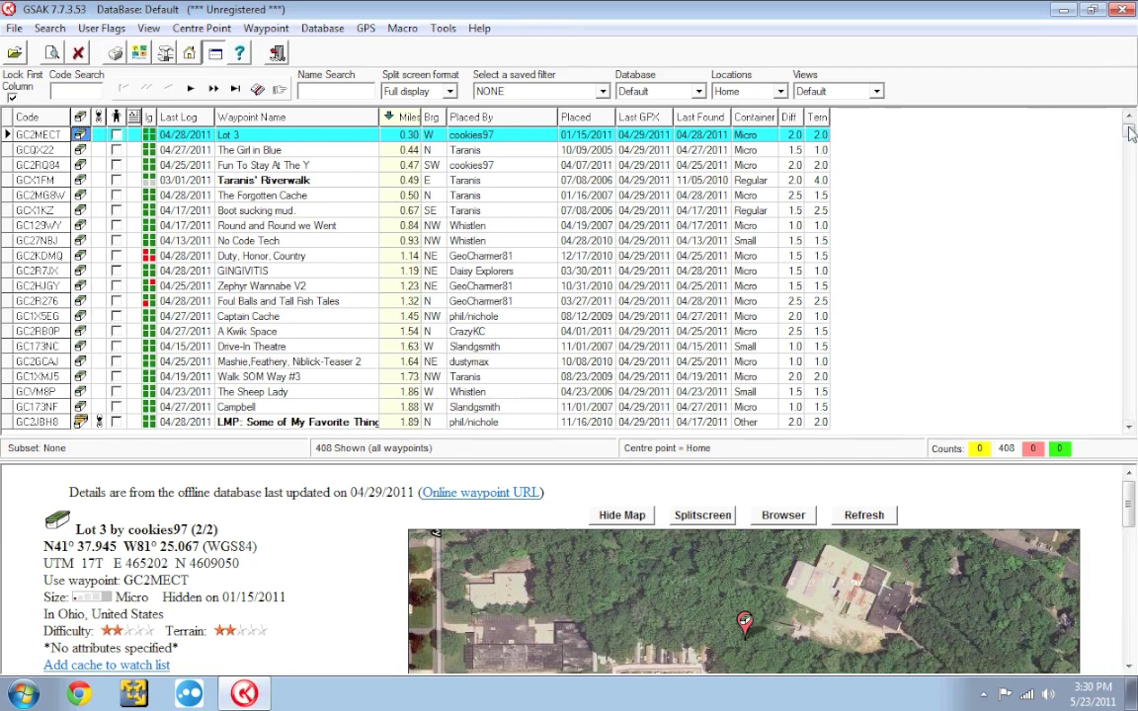
left_click(1129, 168)
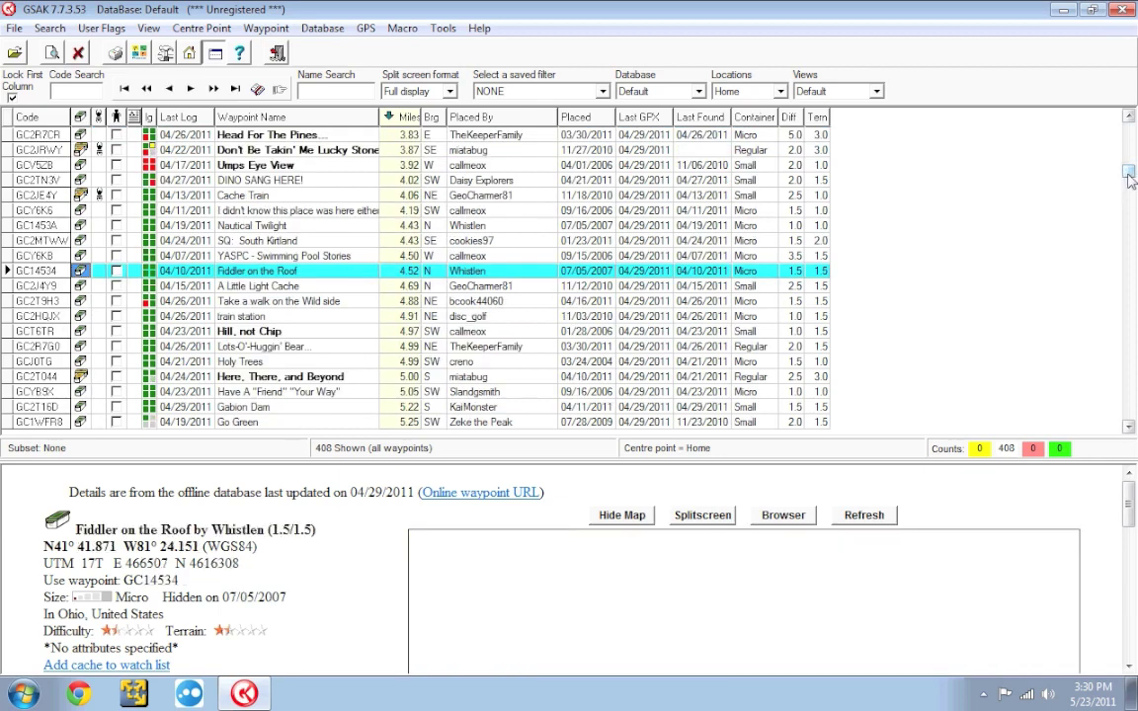
key("ctrl+Home")
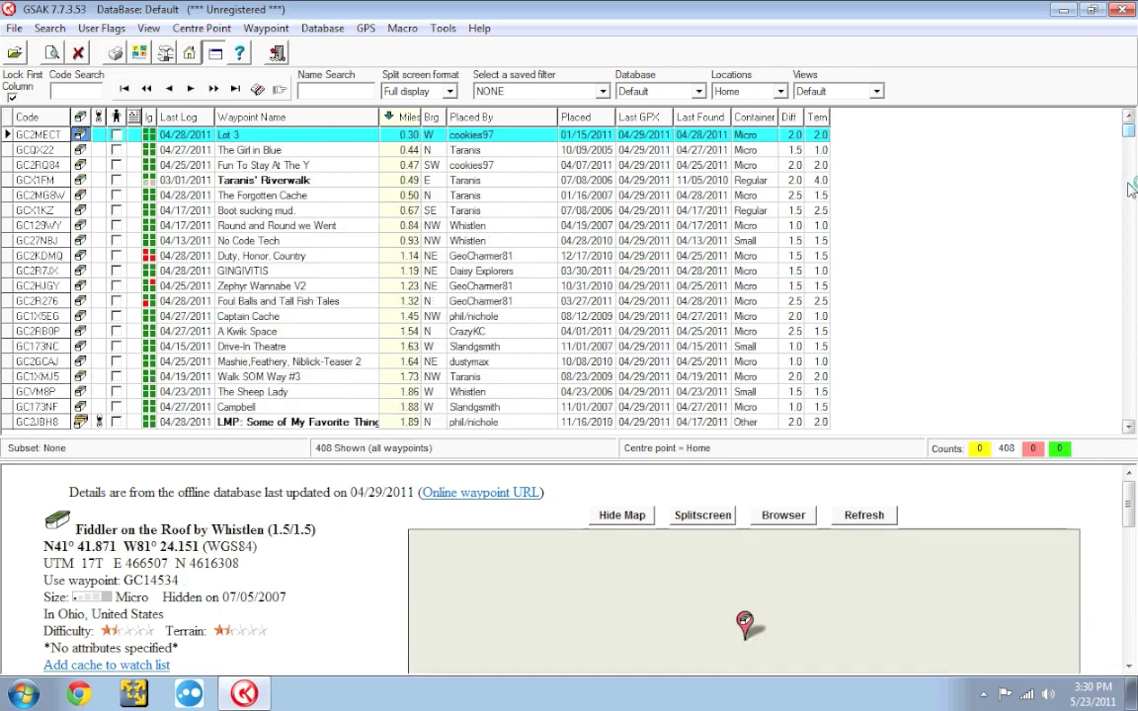
left_click(1131, 188)
left_click(1134, 232)
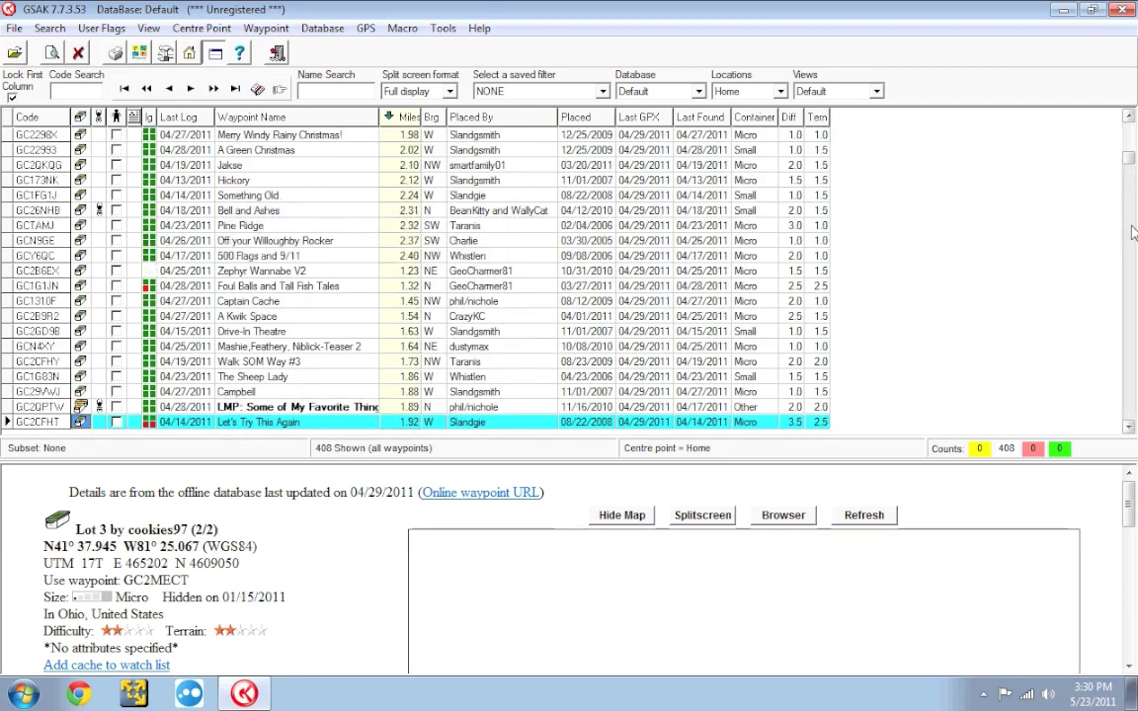
left_click(1134, 233)
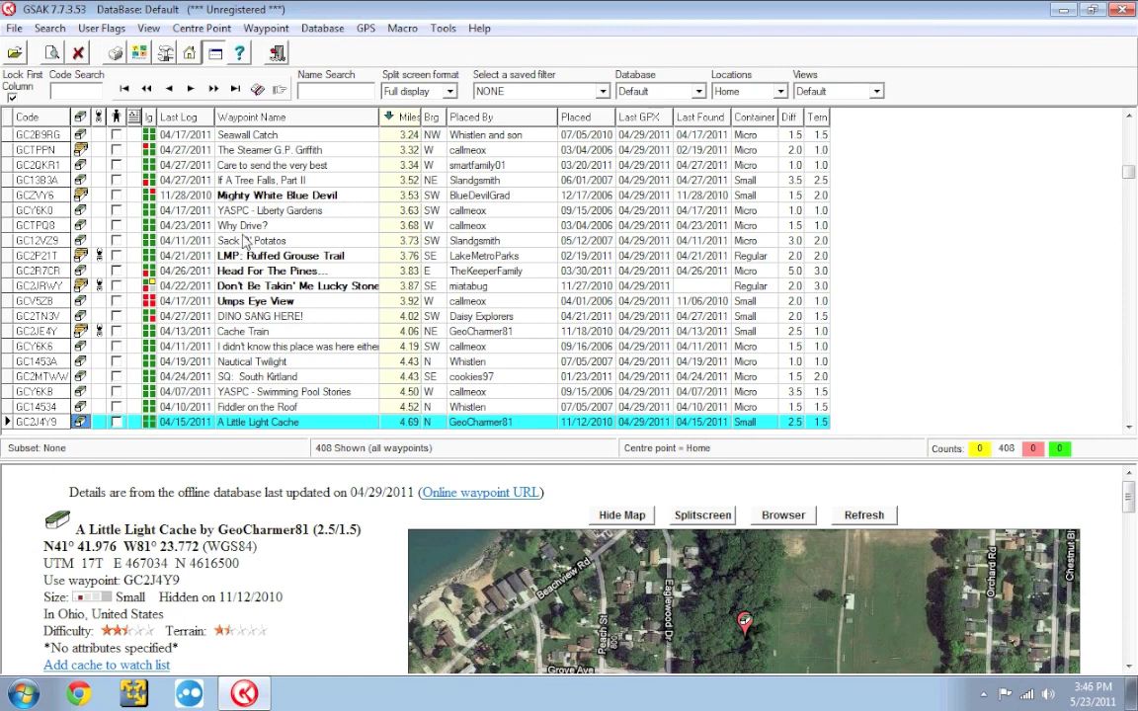
Set user flags on LMP: Ruffed Grouse Trail, Mighty White Blue Devil, Care to send the very best, Cache Train and Nautical Twilight.
left_click(223, 254)
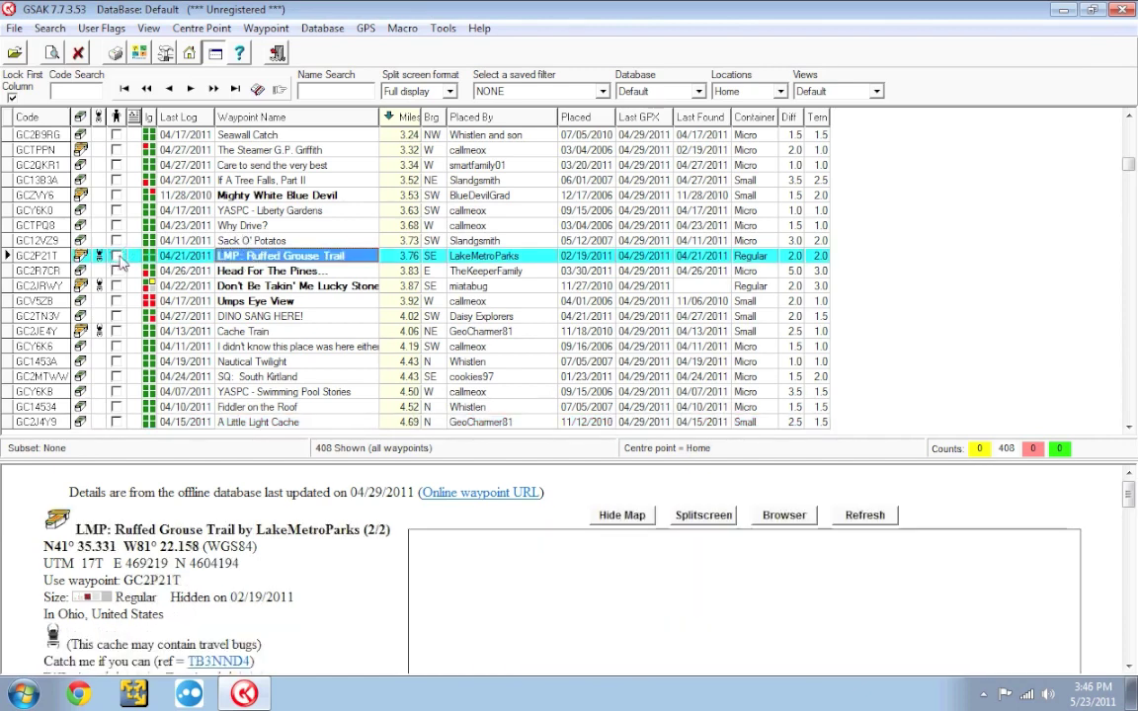
left_click(117, 256)
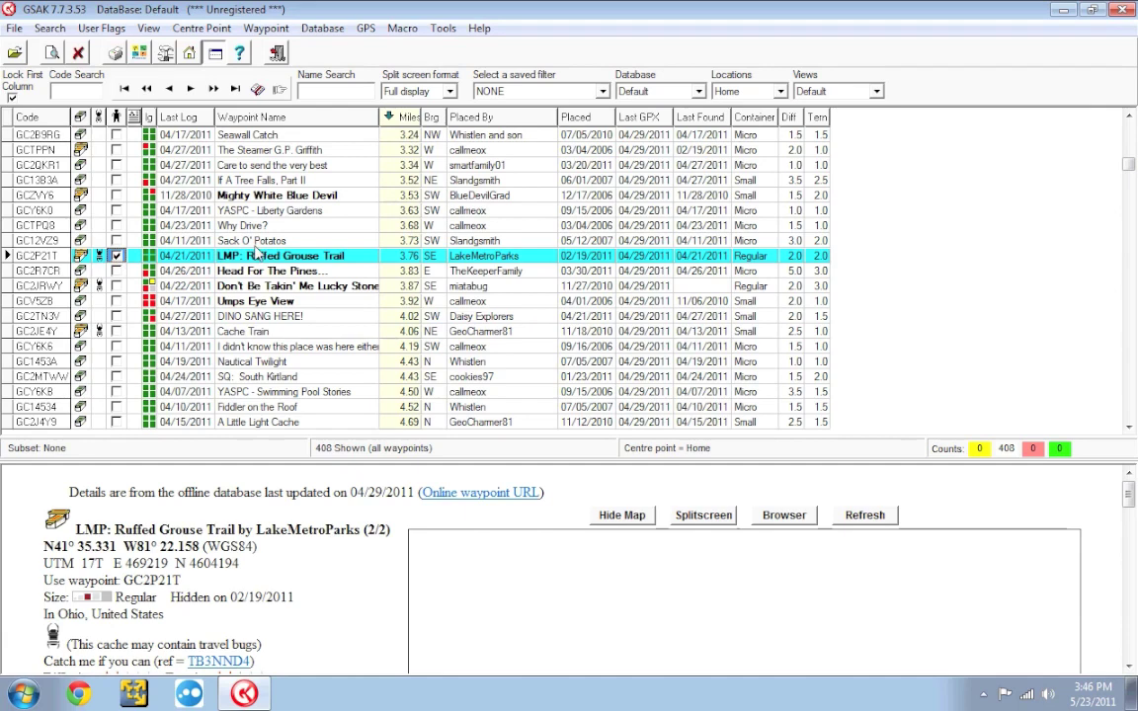
left_click(117, 197)
left_click(117, 196)
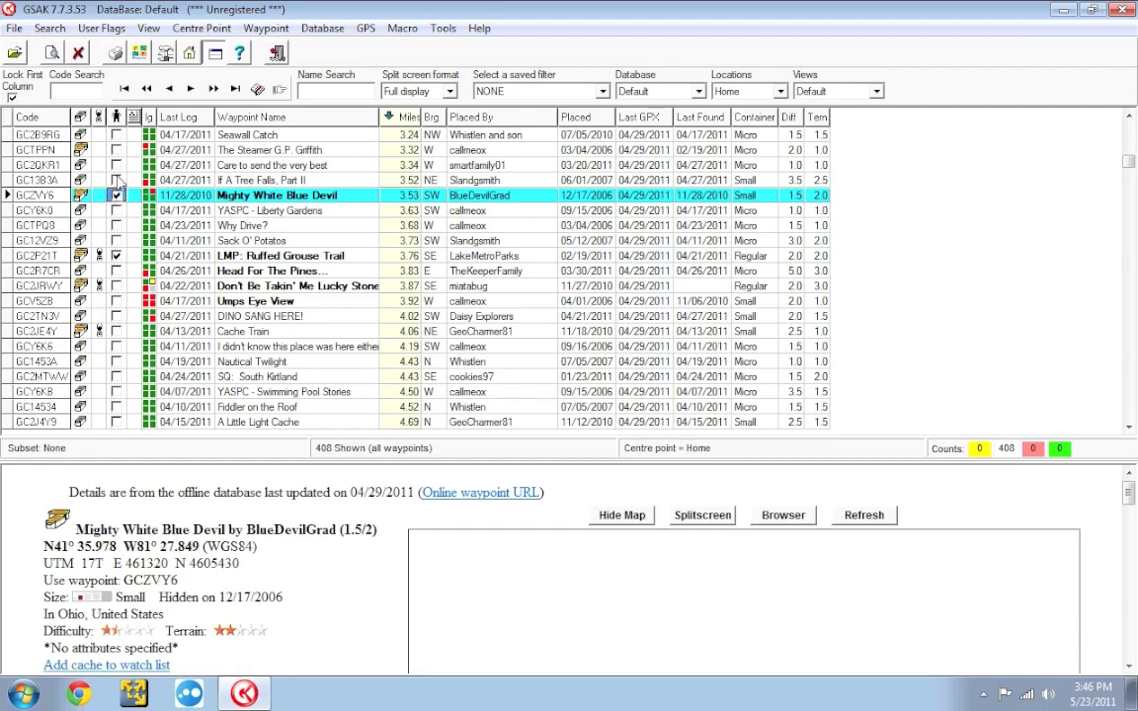
left_click(117, 165)
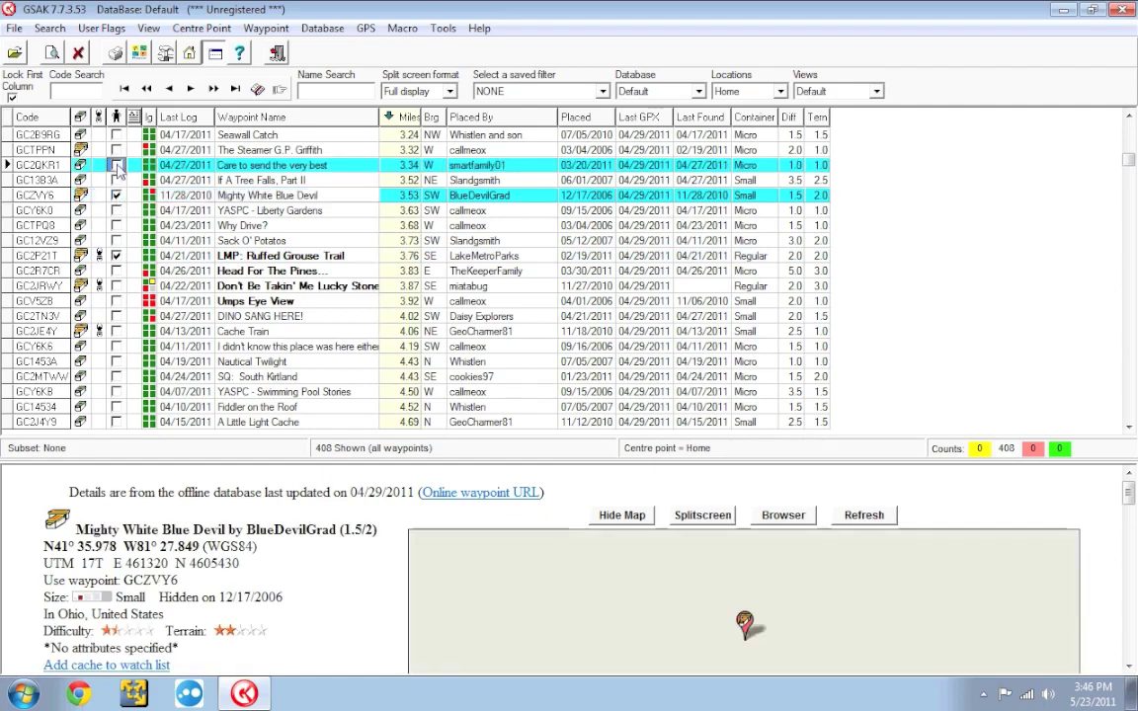
left_click(116, 333)
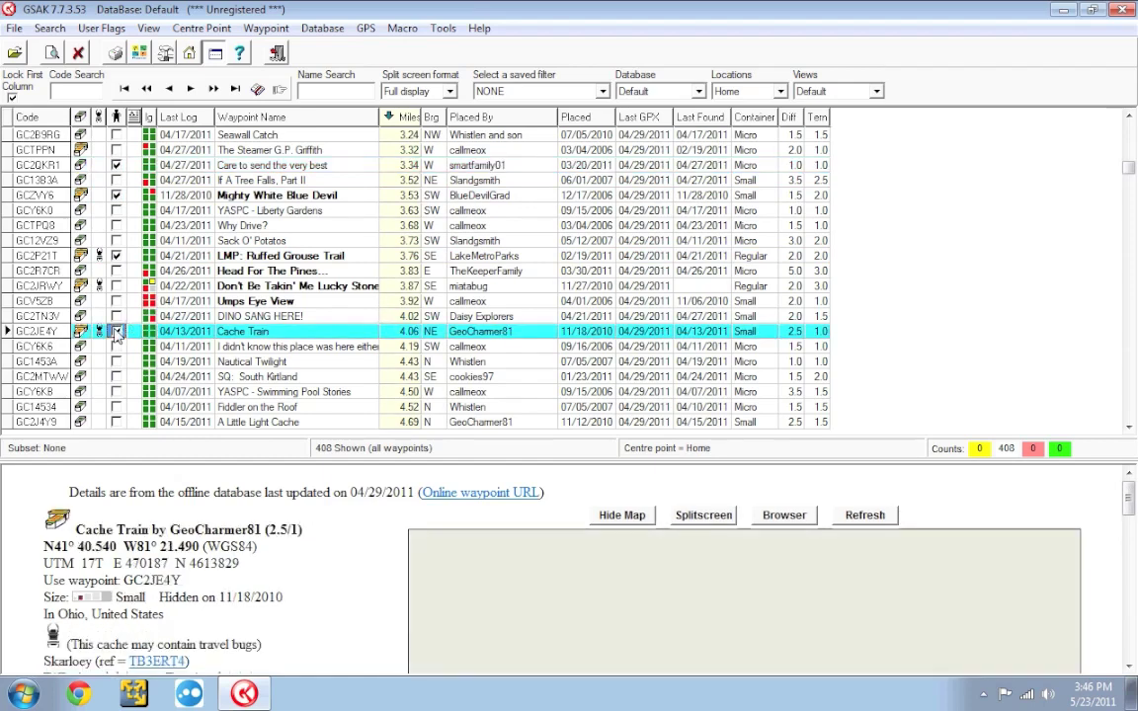
left_click(115, 333)
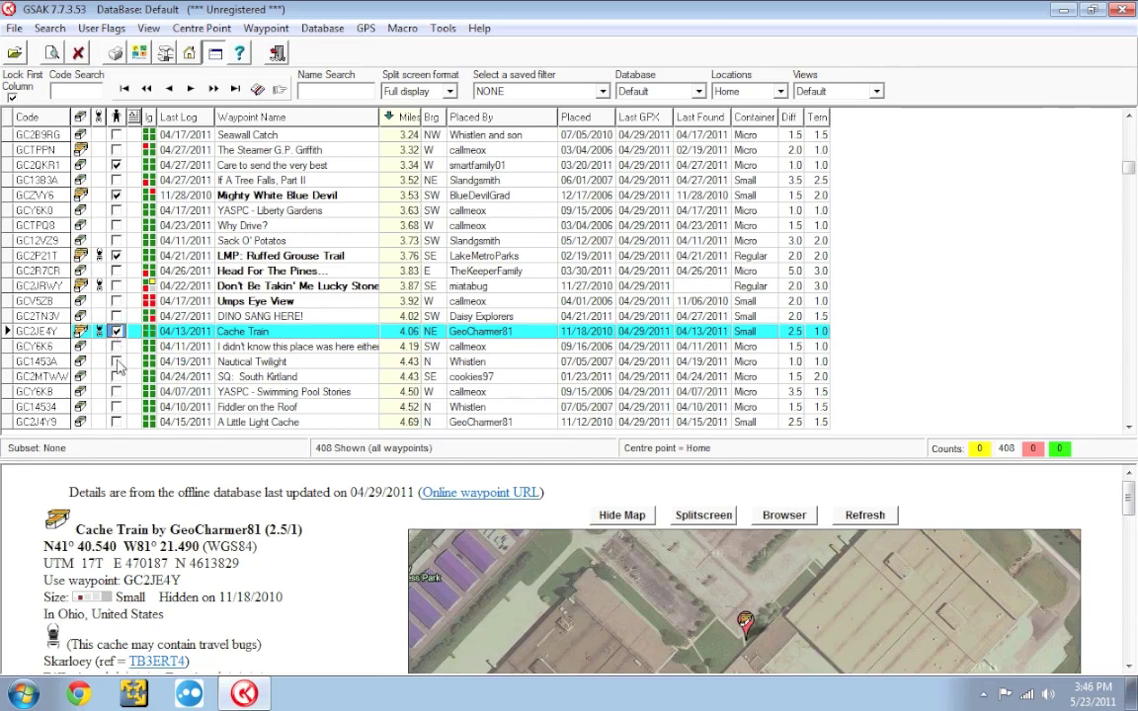
left_click(115, 362)
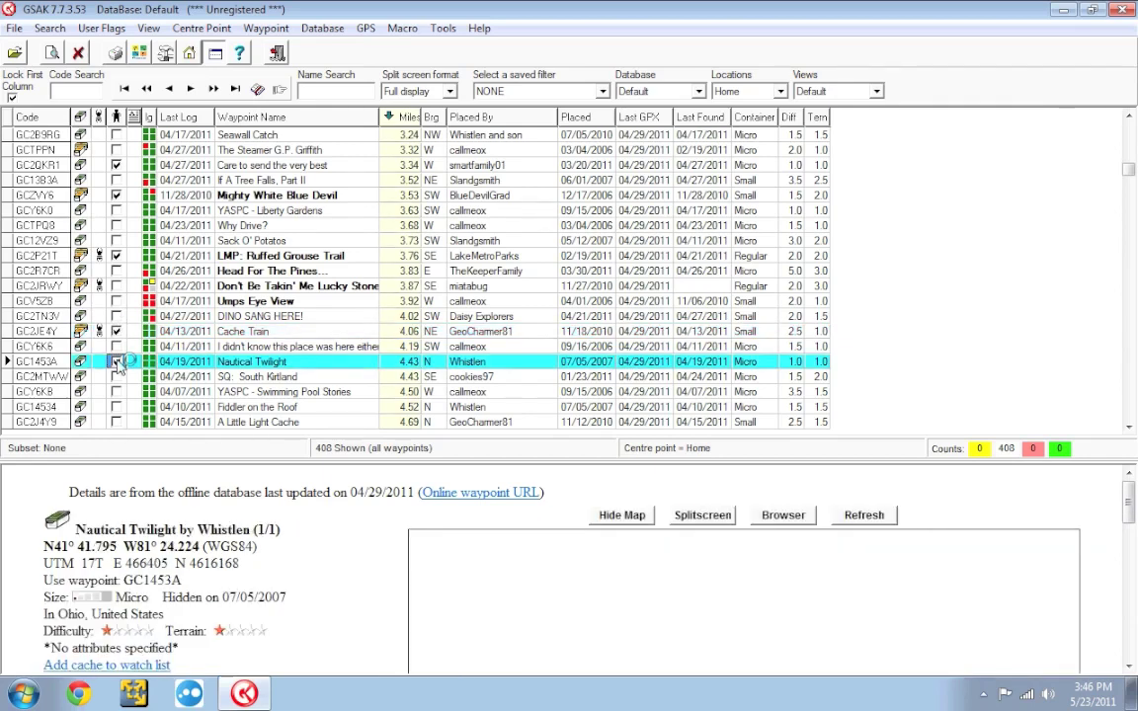
left_click(116, 362)
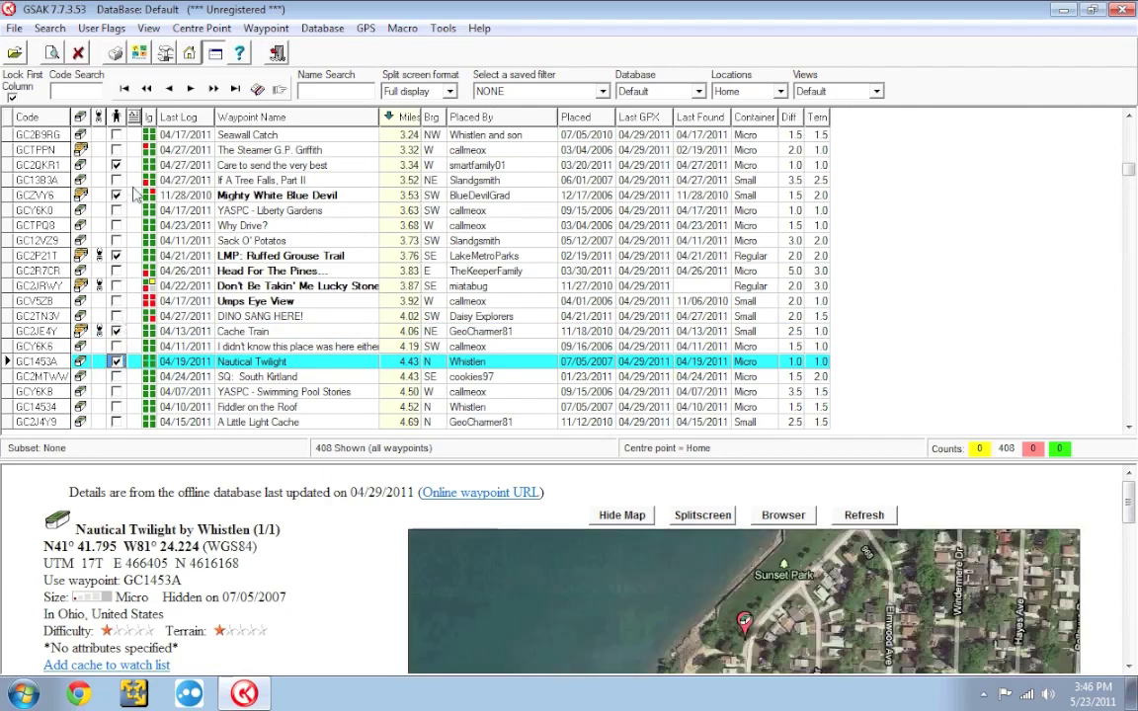
Filter the list to user-flagged caches to review them, then cancel the filter.
left_click(65, 34)
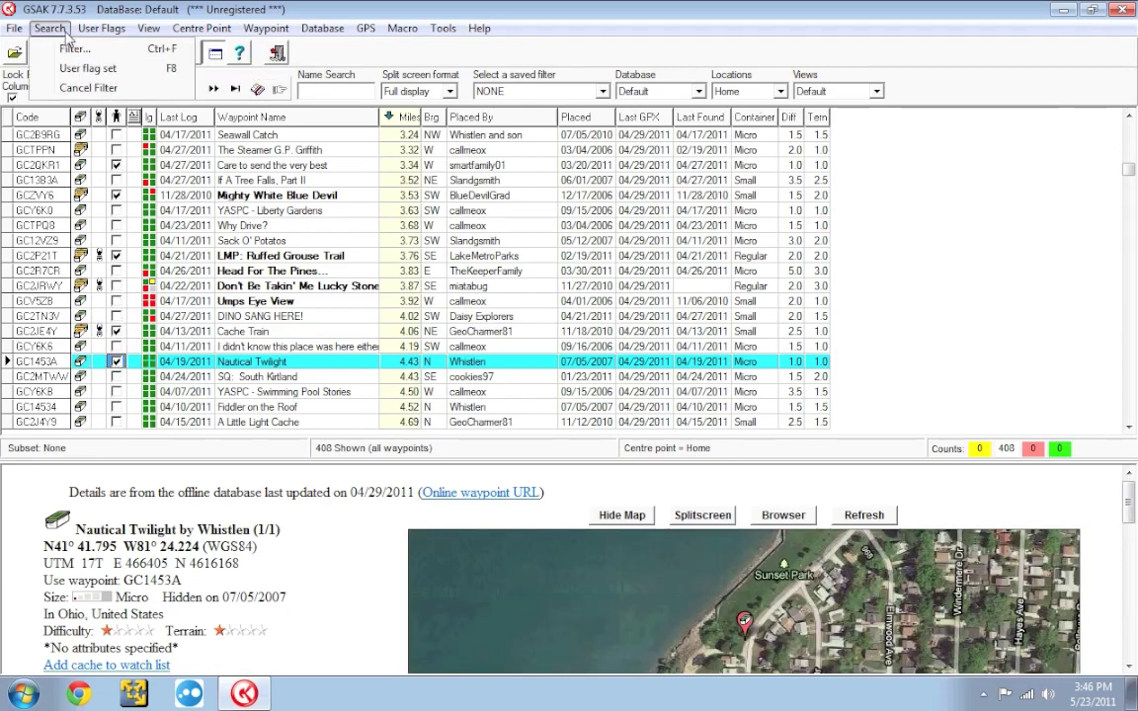
left_click(130, 76)
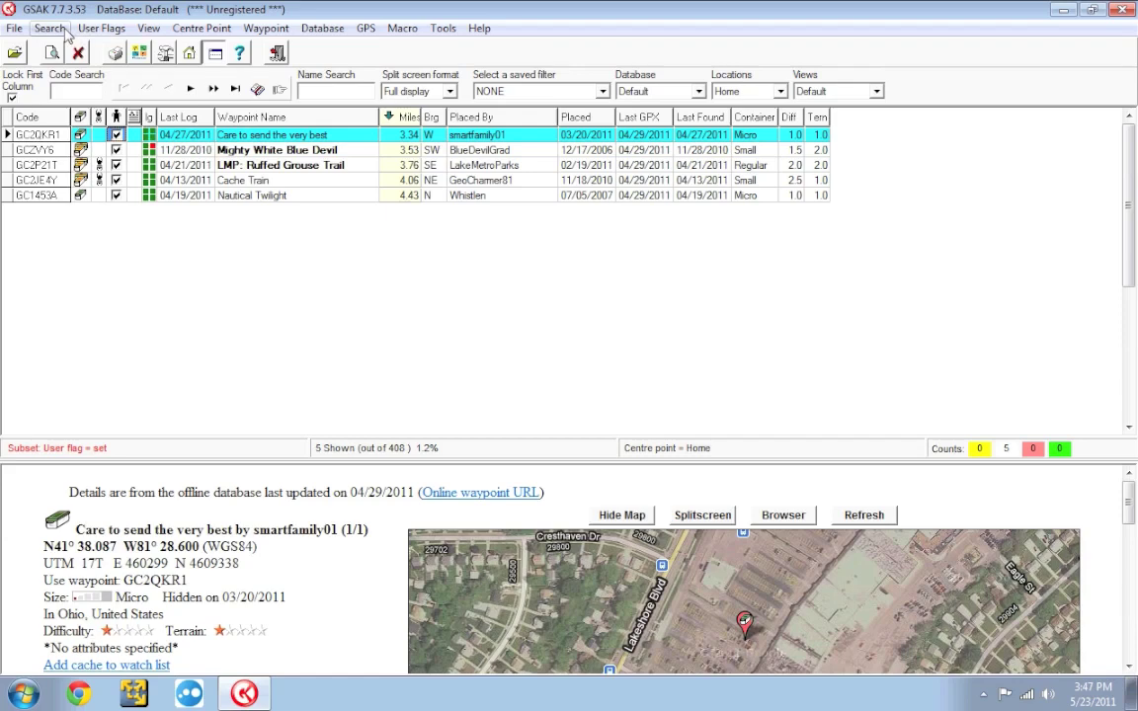
left_click(66, 33)
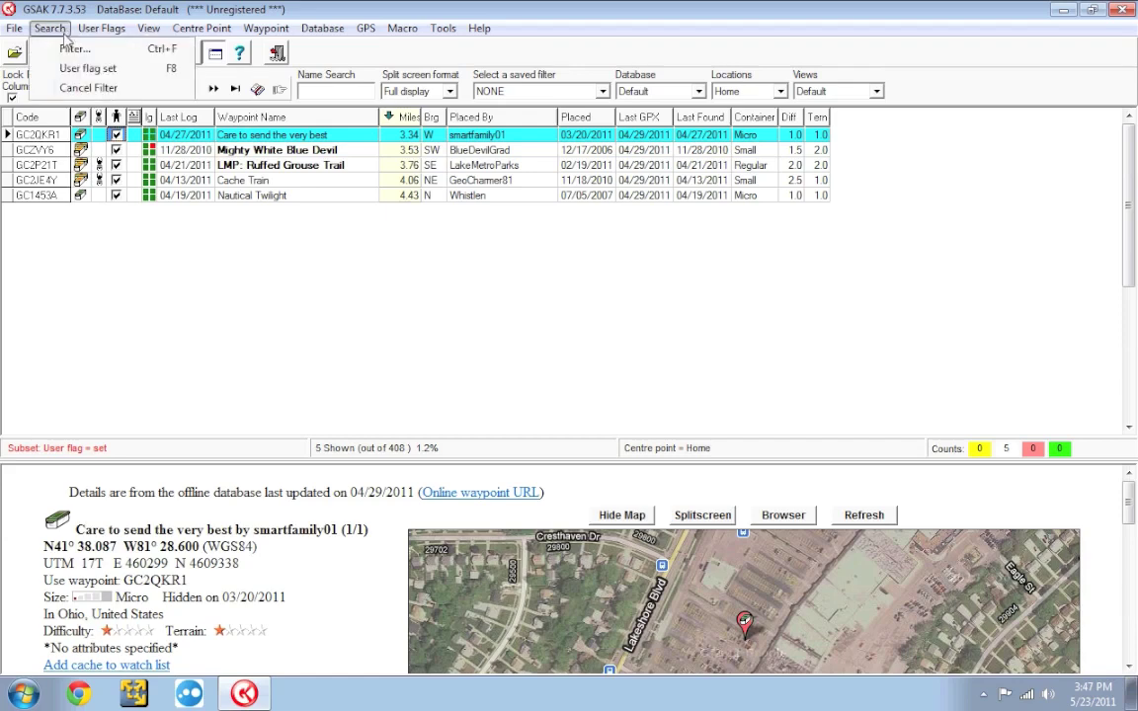
left_click(87, 88)
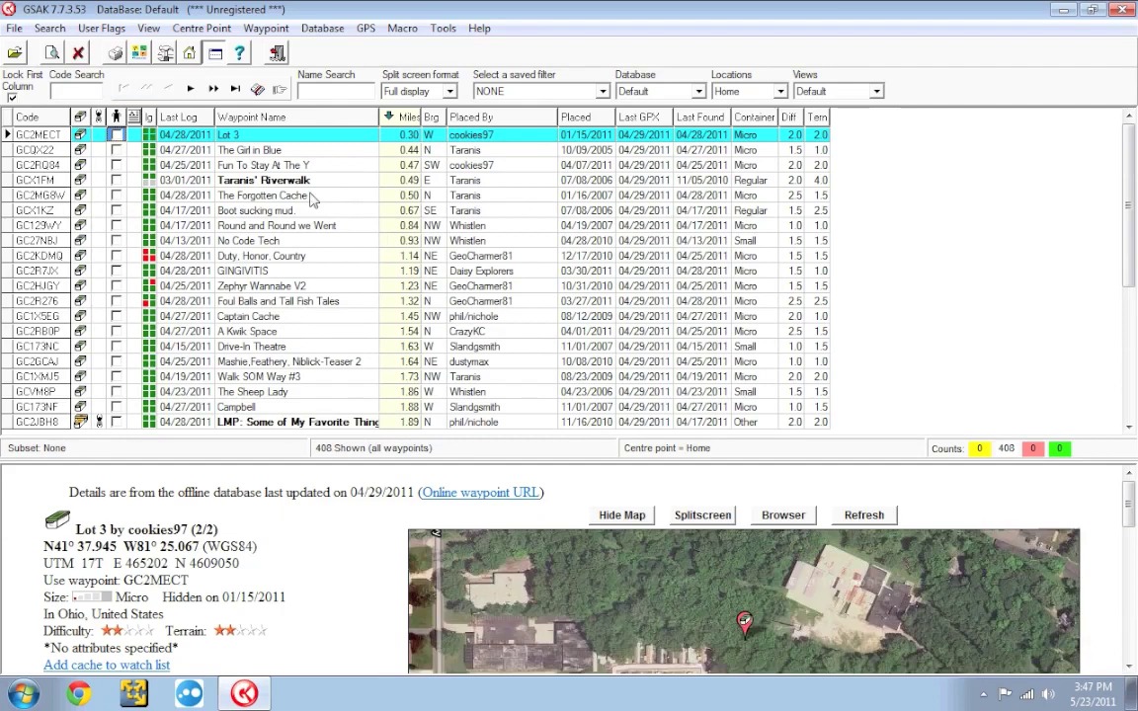
Flag Taranis' Riverwalk and Boot sucking mud. as well.
left_click(117, 181)
left_click(117, 181)
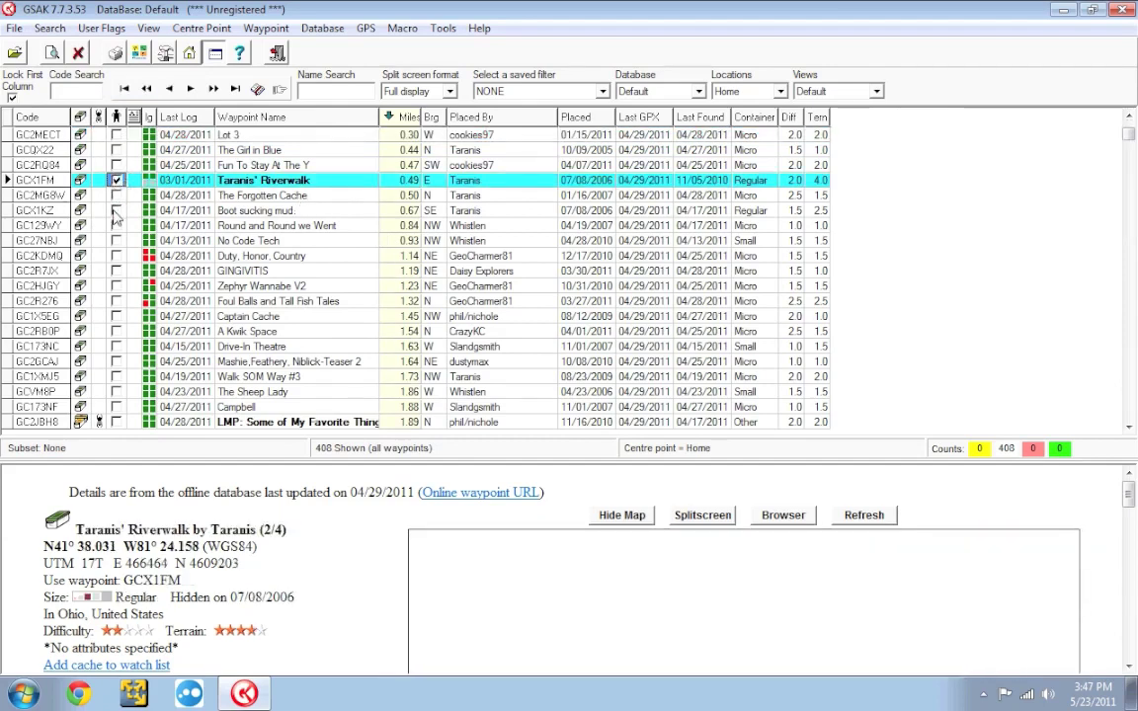
left_click(116, 212)
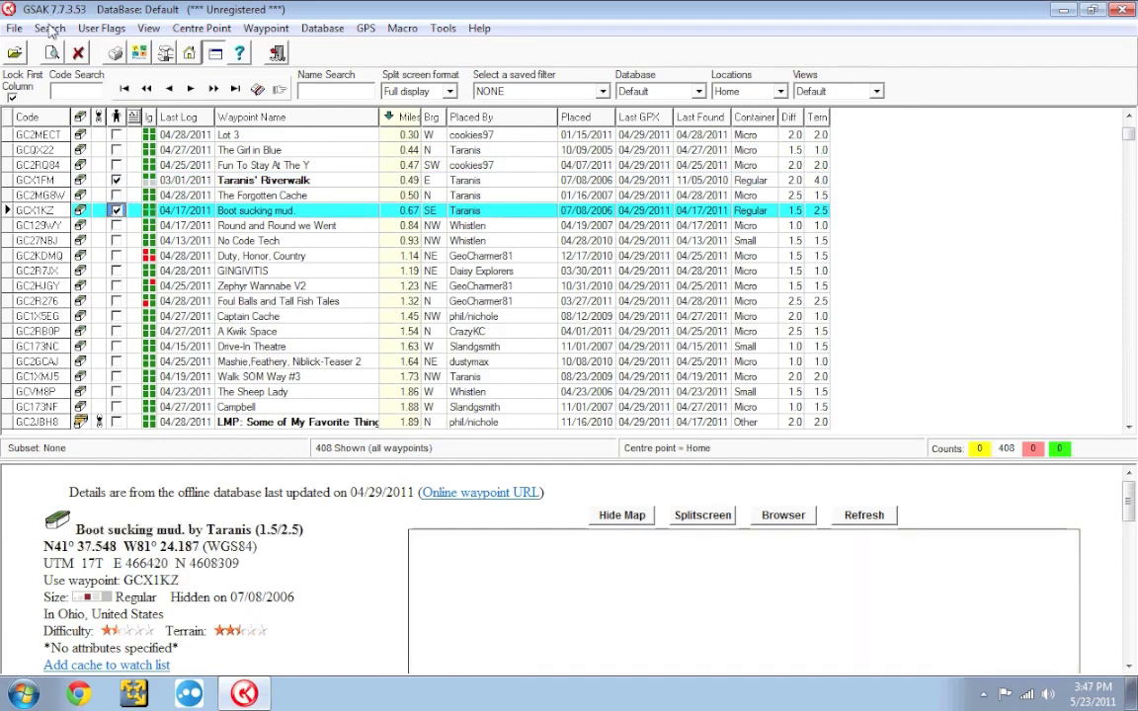
Show only the seven user-flagged caches again, then restore all 408 waypoints.
left_click(49, 29)
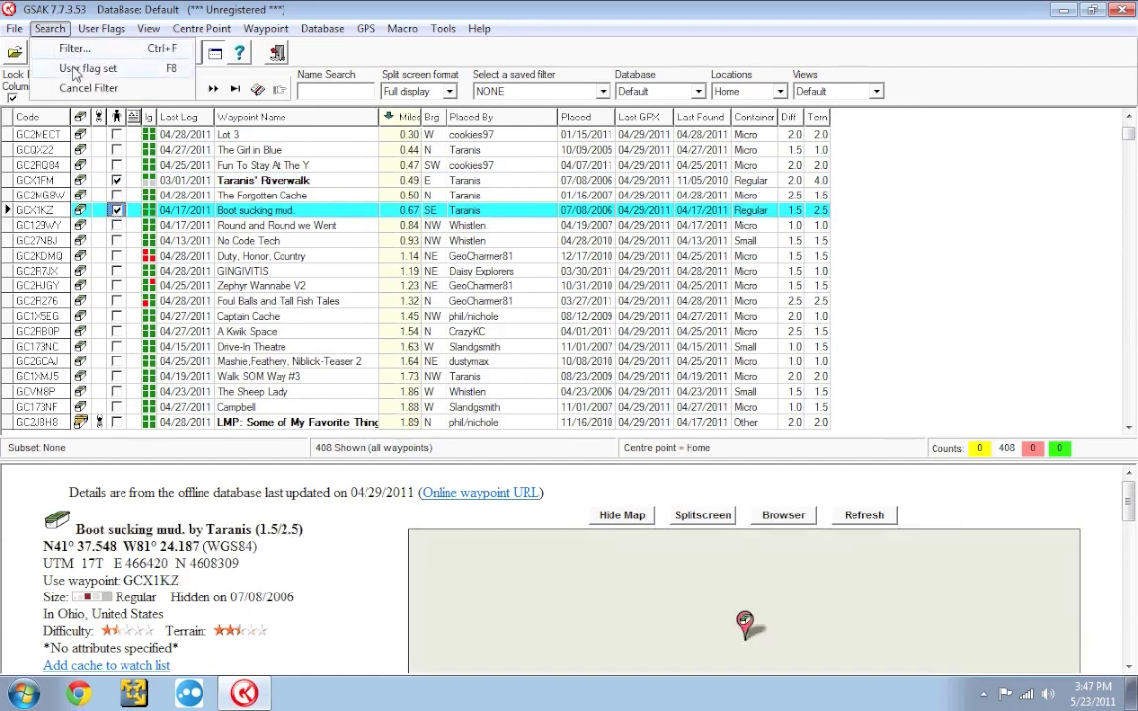
left_click(69, 61)
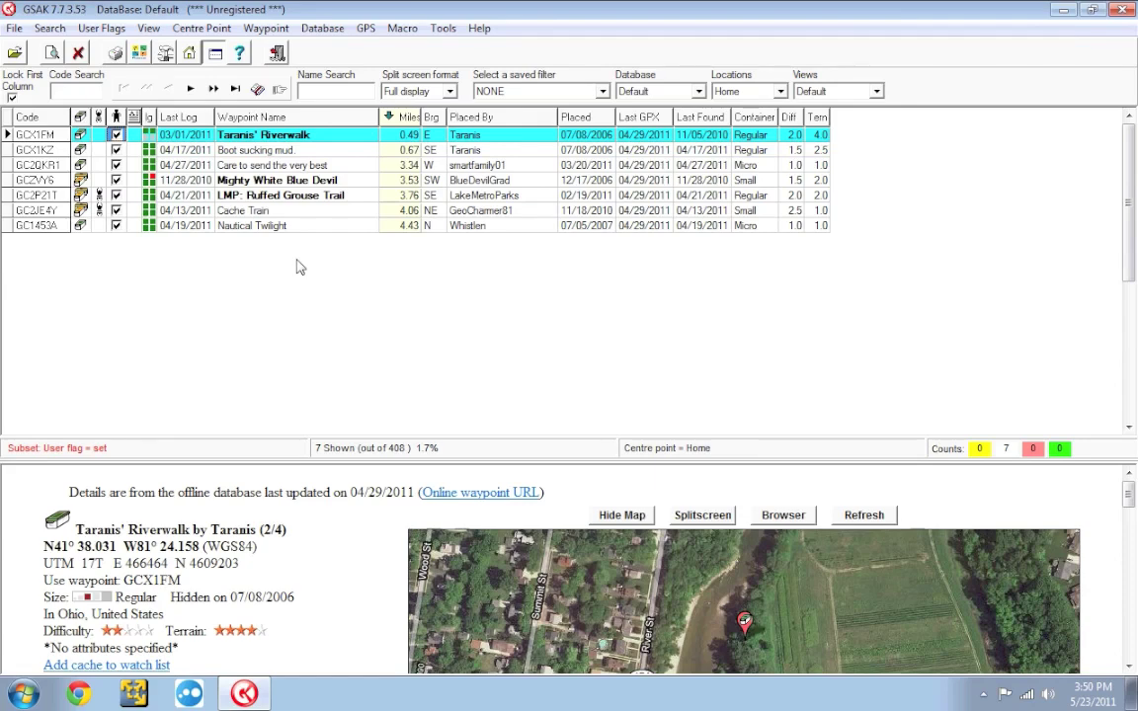
left_click(101, 29)
mouse_move(54, 29)
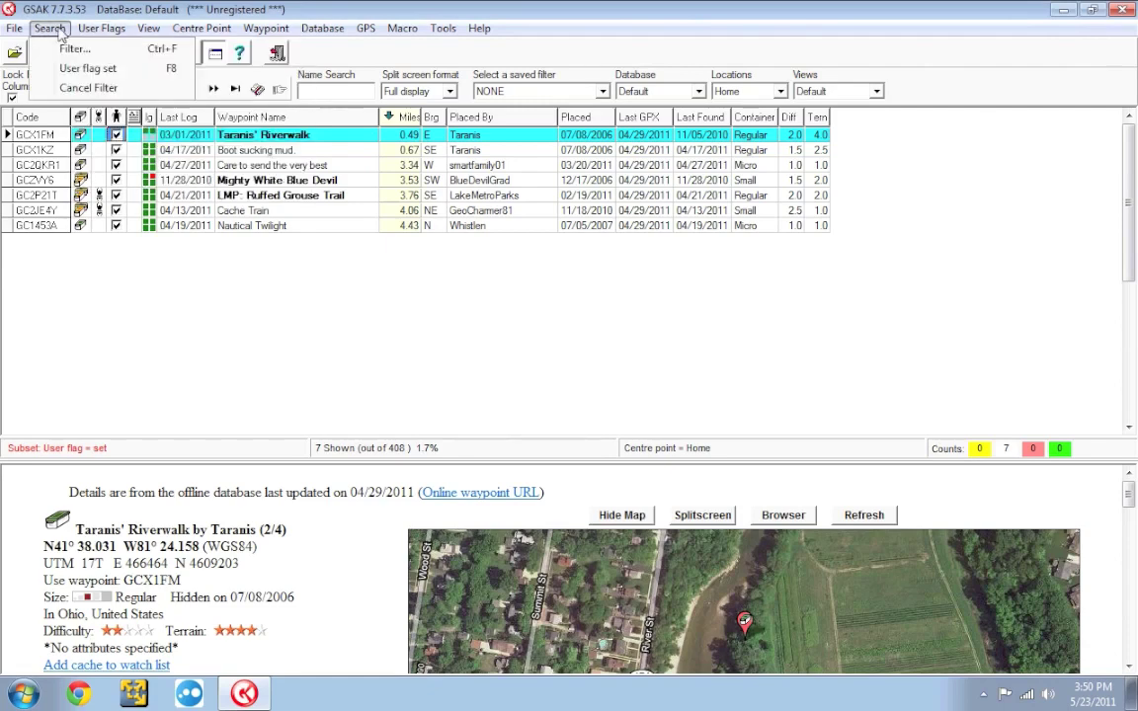
left_click(65, 87)
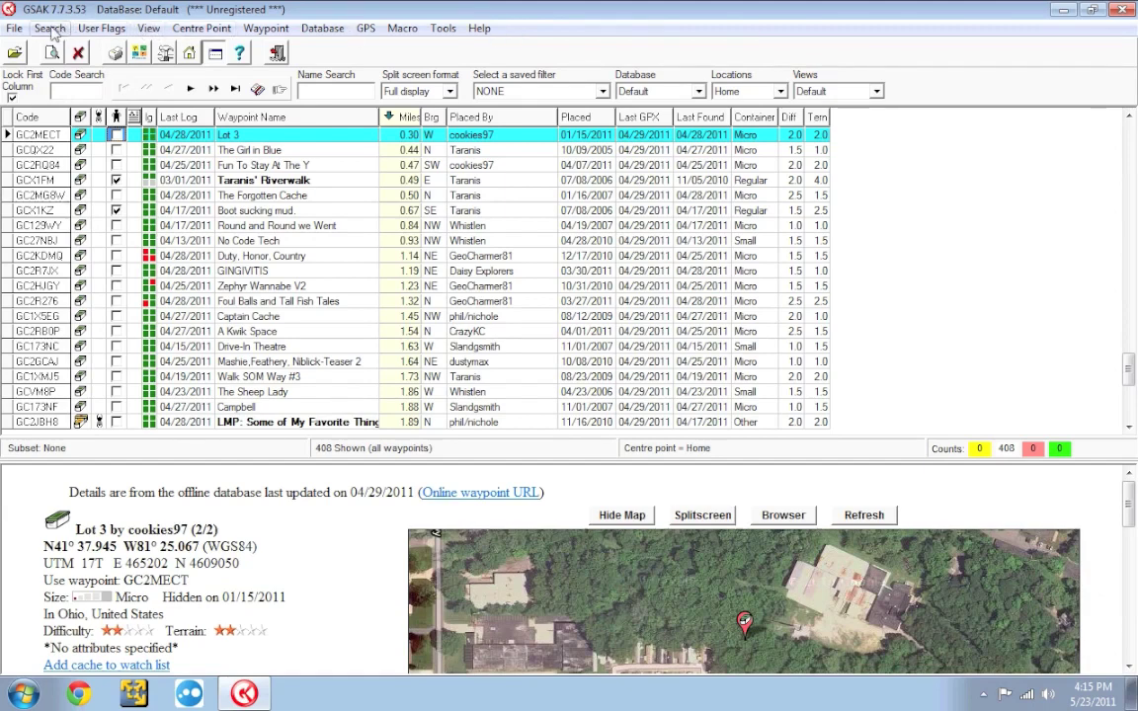
Choose Search > Filter... to bring up Set Filter on its General tab.
left_click(50, 28)
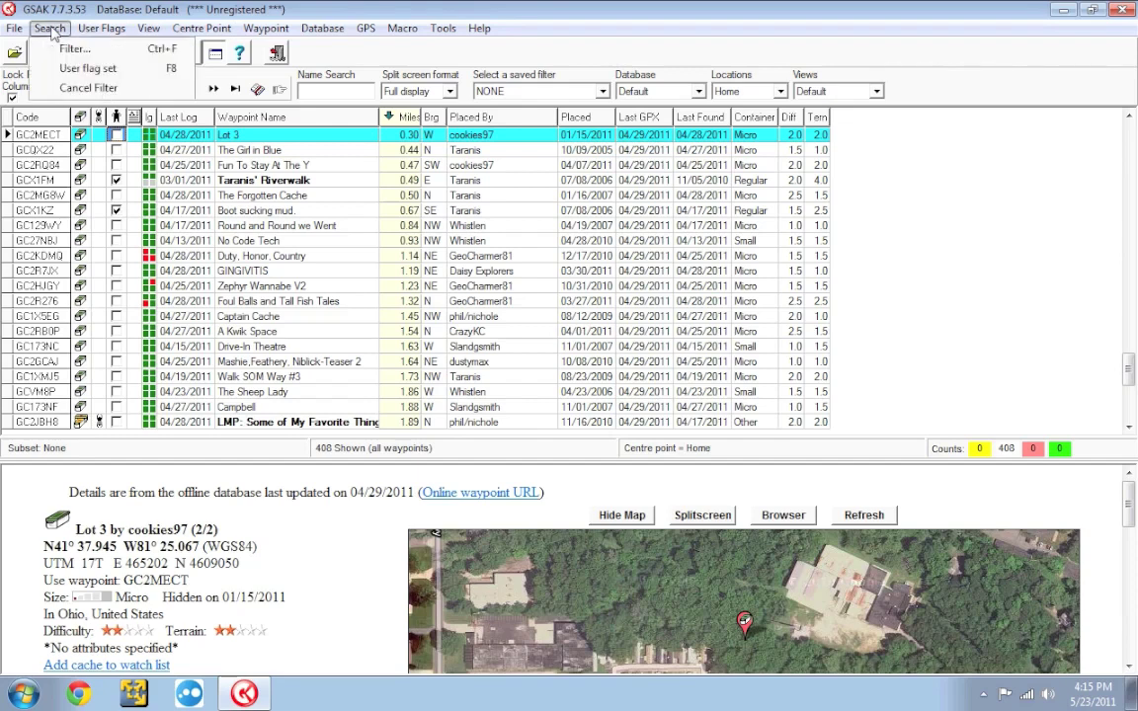
left_click(119, 51)
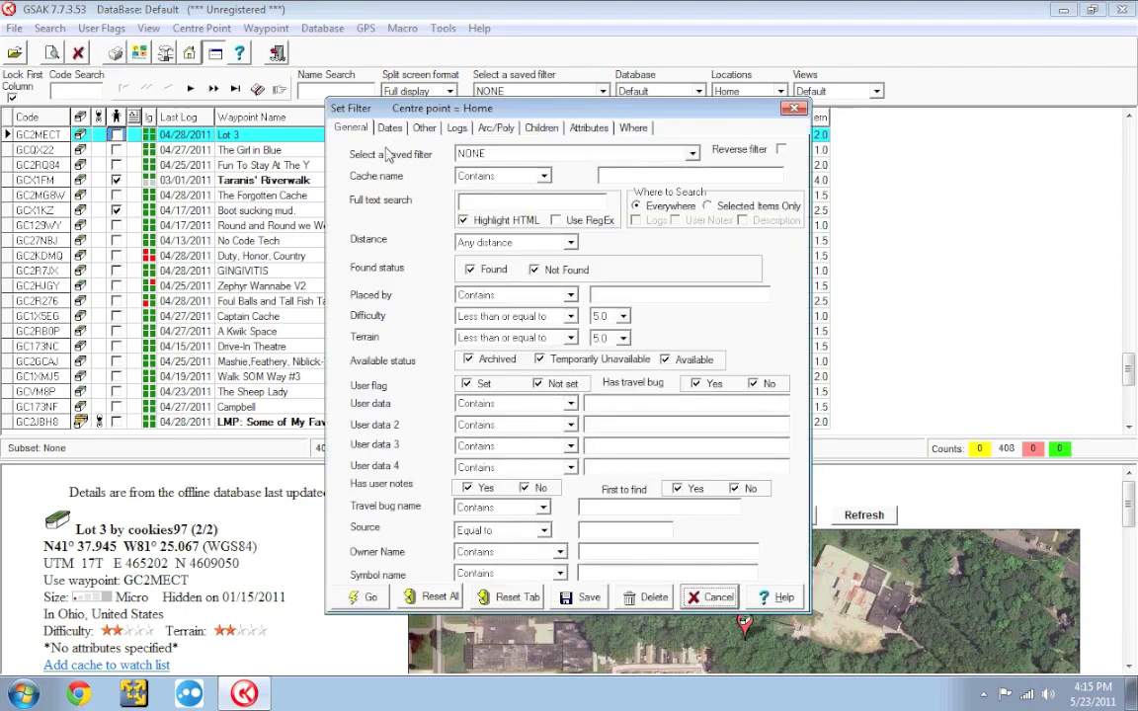
Browse the Dates, Other, Logs and Arc/Poly tabs of Set Filter, ending back on General.
left_click(392, 130)
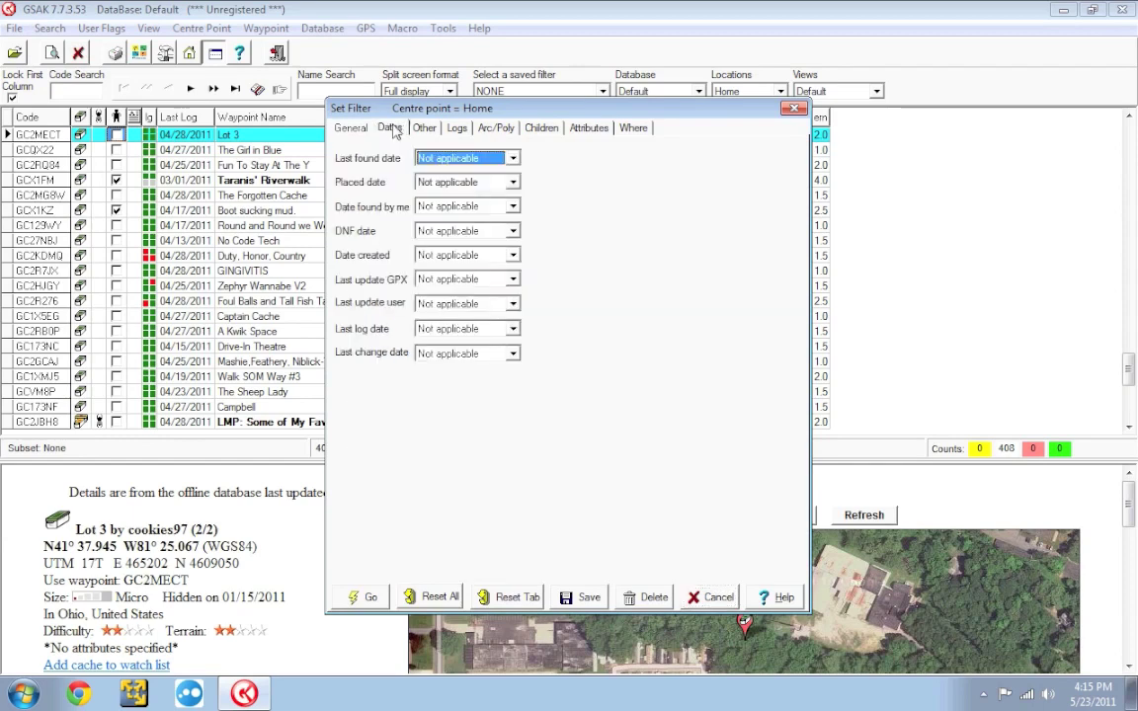
left_click(424, 128)
left_click(351, 130)
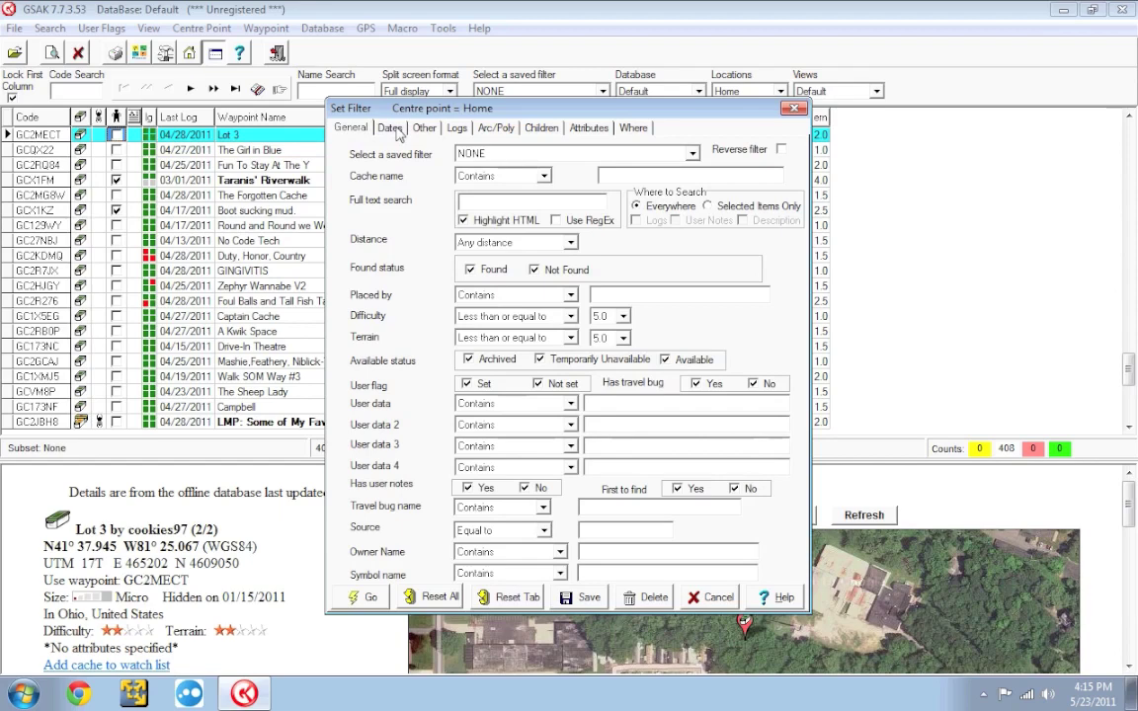
left_click(391, 129)
left_click(424, 129)
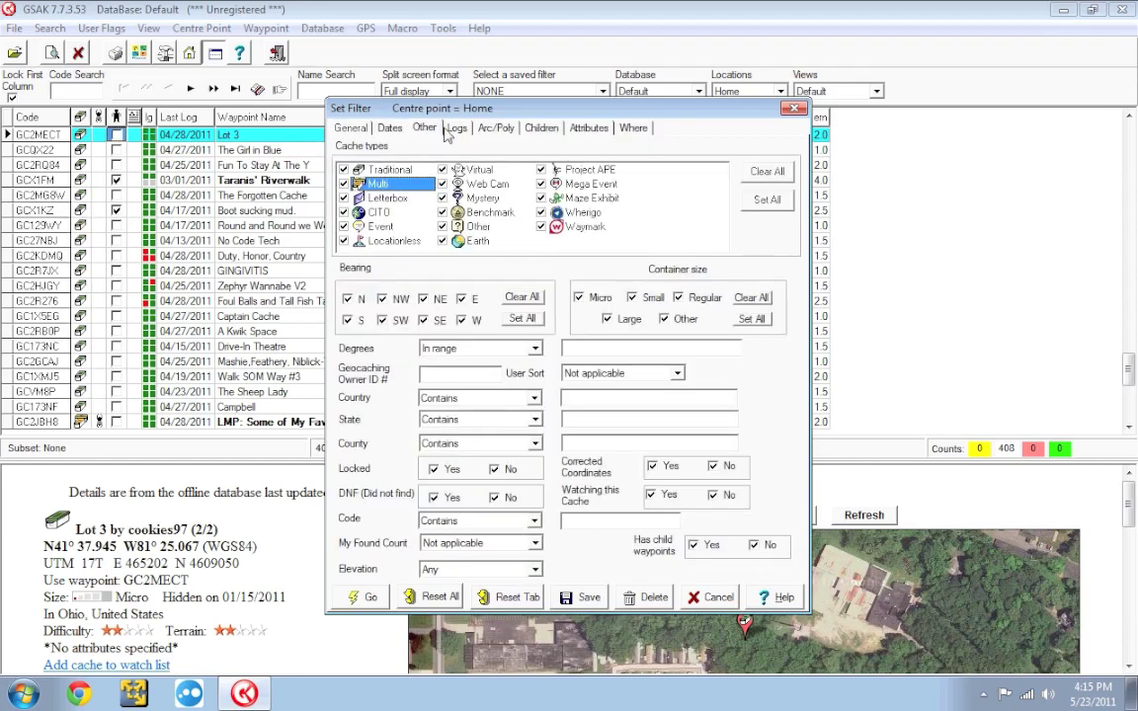
left_click(450, 130)
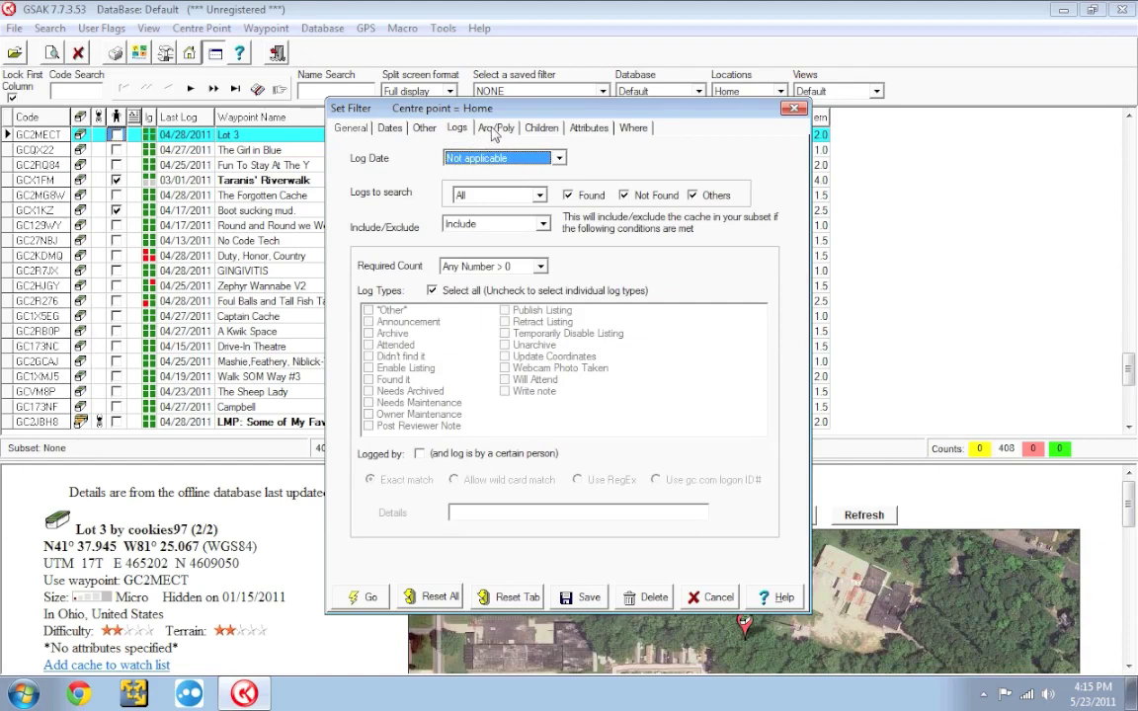
left_click(495, 129)
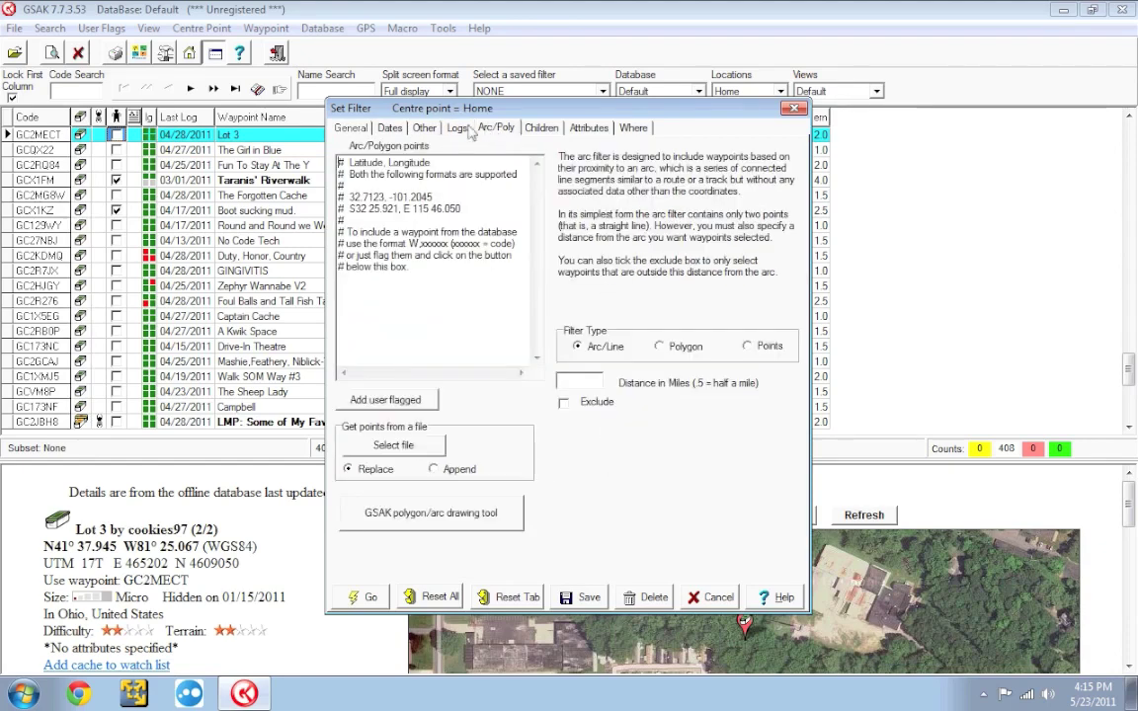
left_click(351, 128)
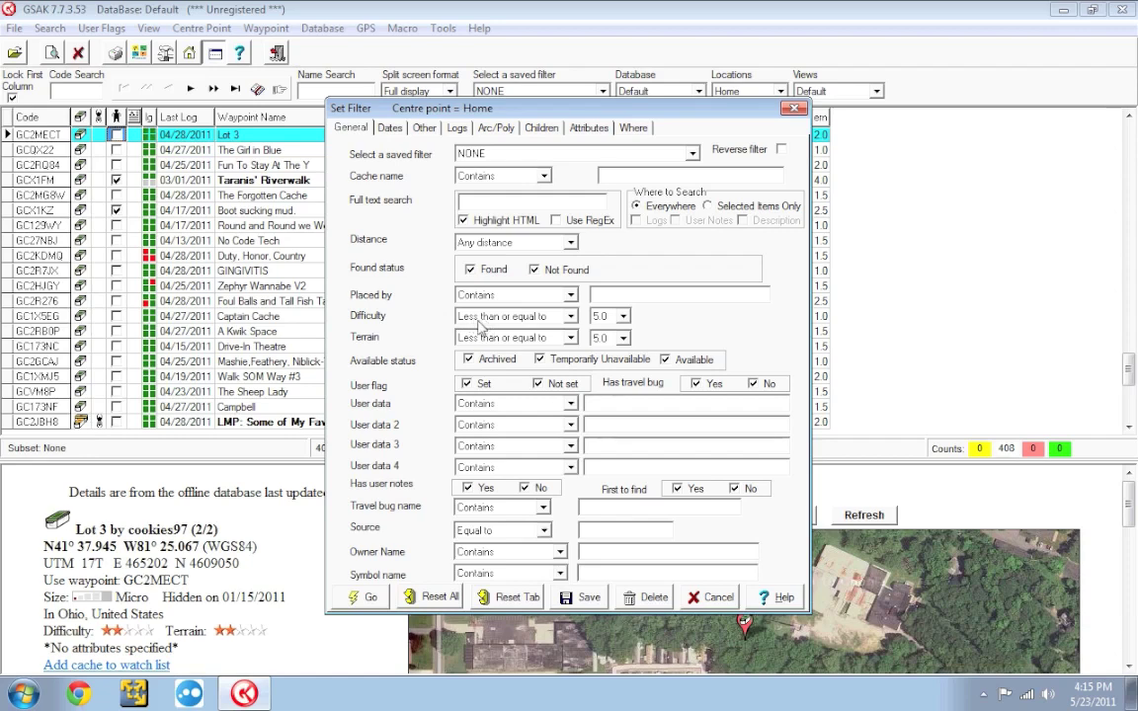
Set both Difficulty and Terrain to less than or equal to 3.0.
left_click(613, 320)
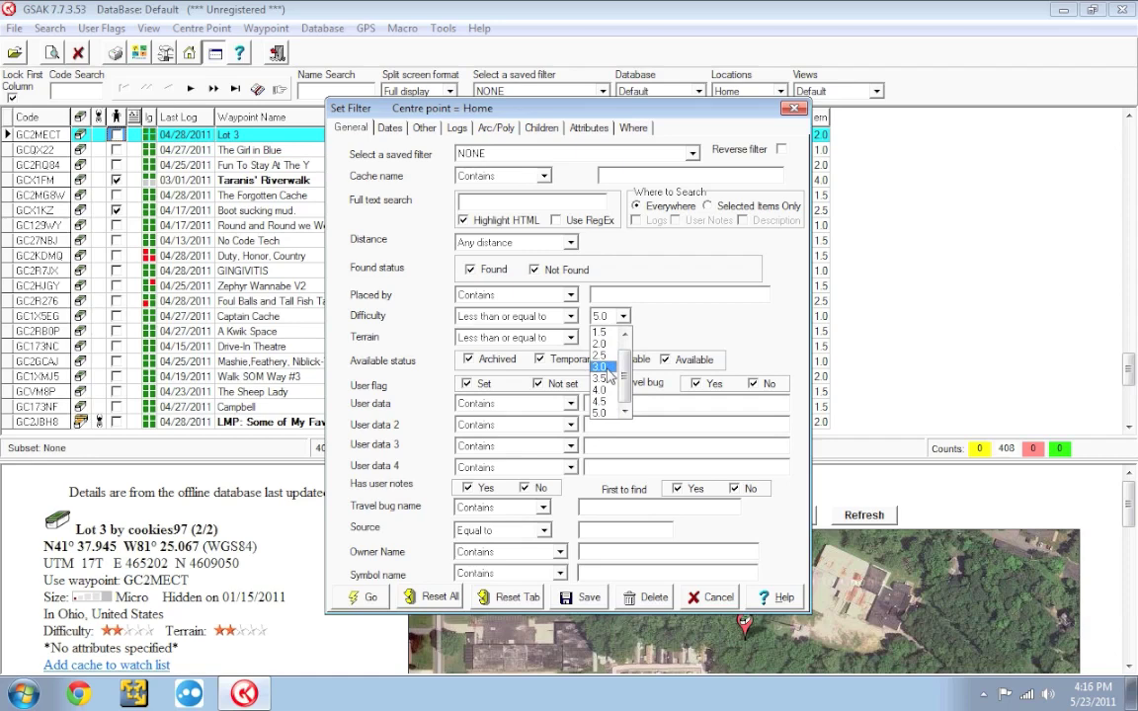
left_click(604, 367)
left_click(614, 338)
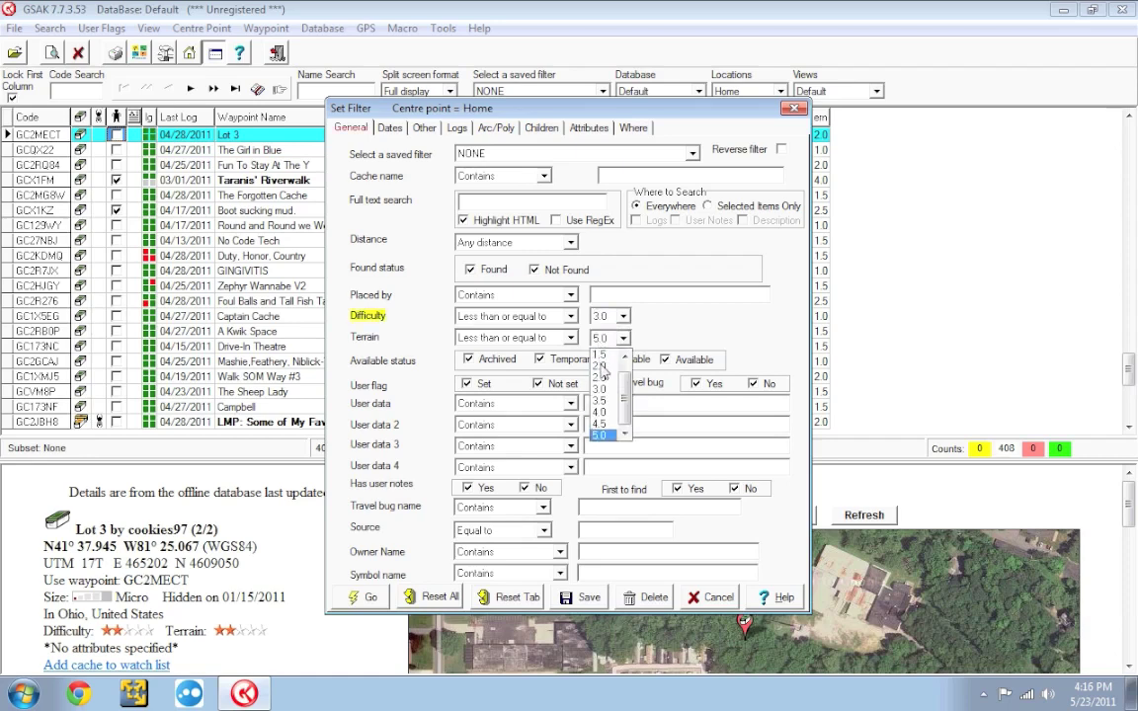
left_click(605, 389)
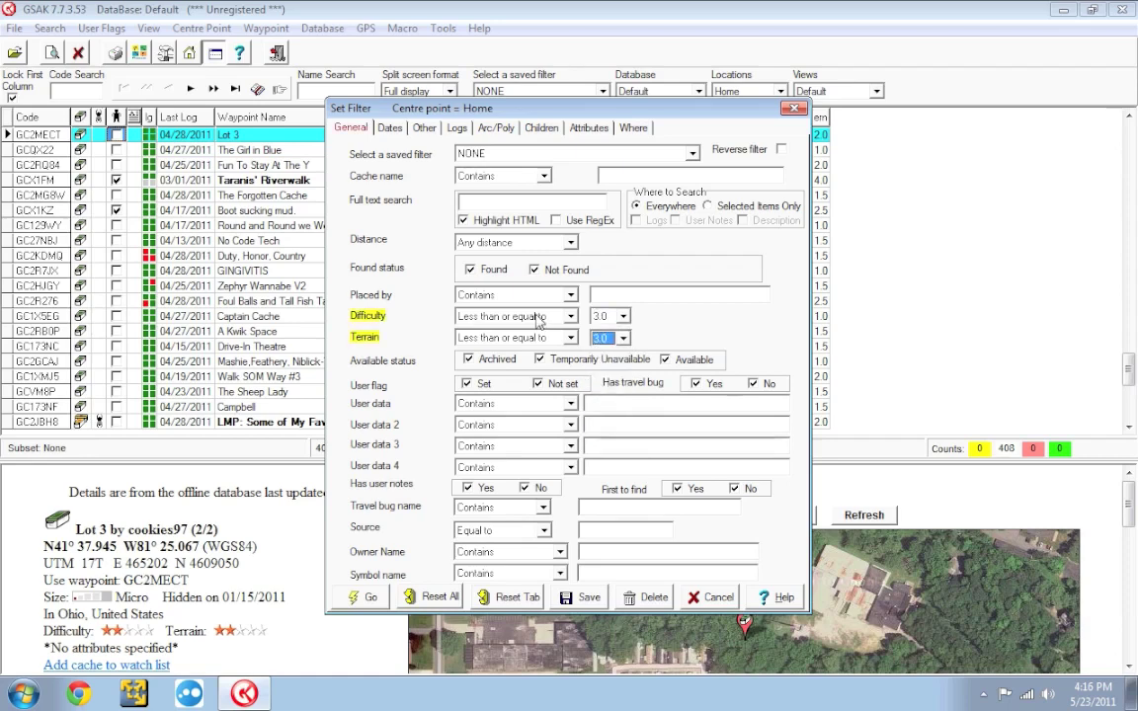
left_click(539, 317)
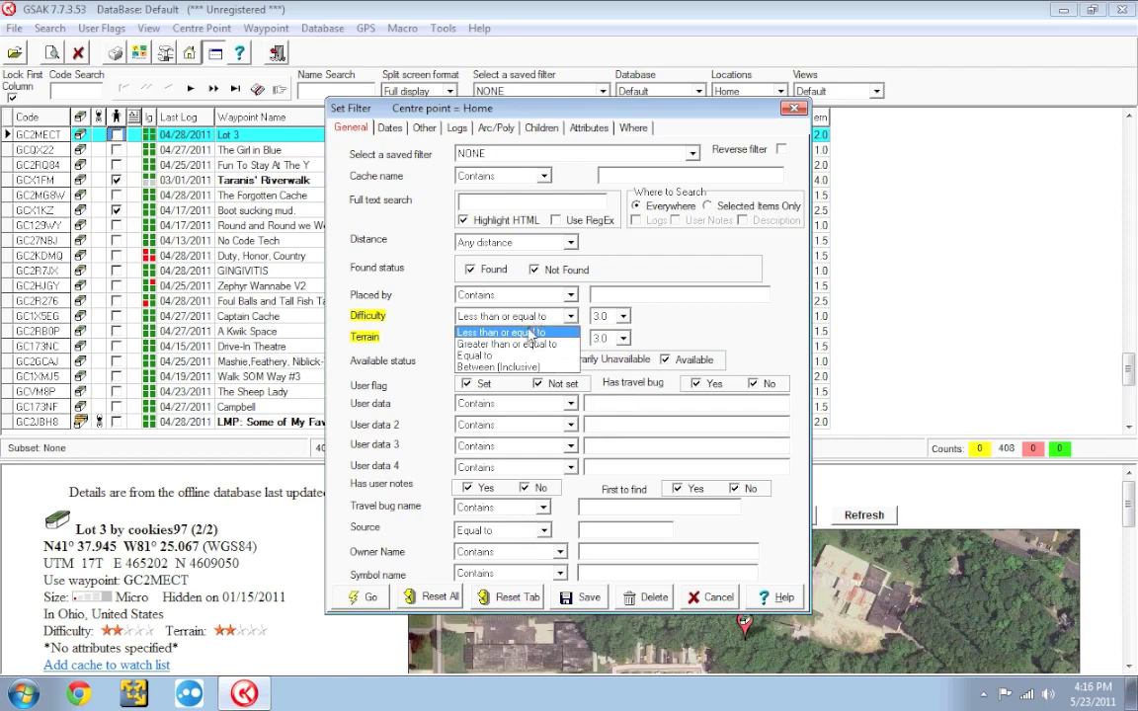
left_click(530, 334)
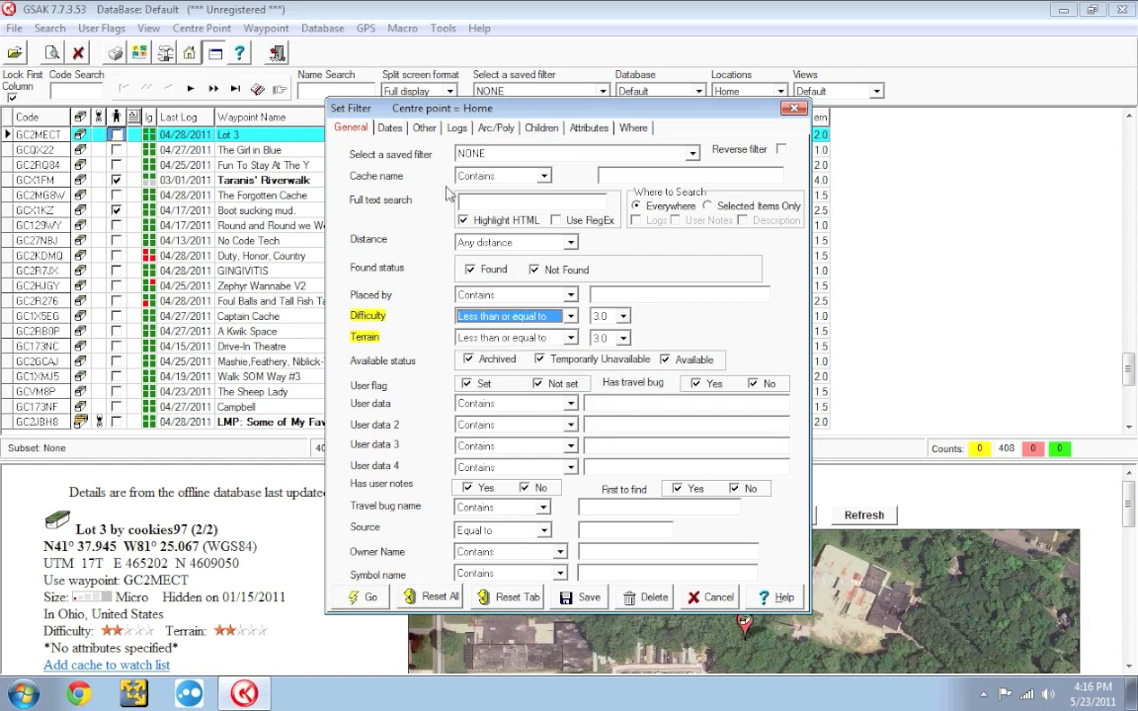
left_click(393, 130)
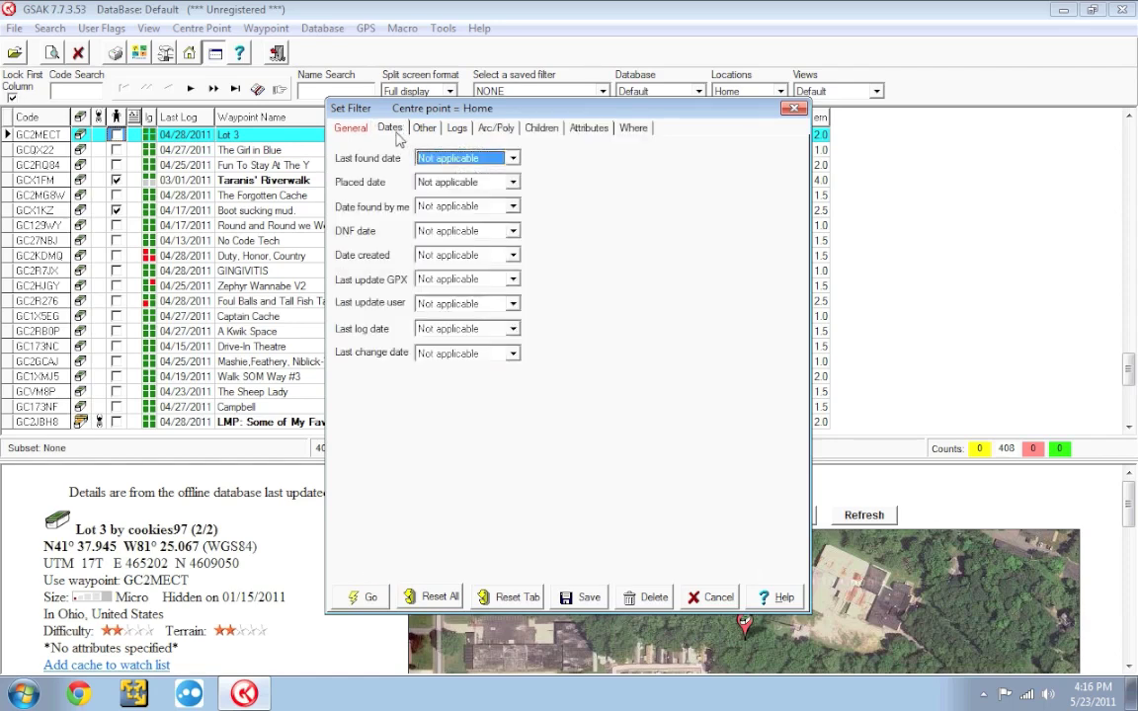
Set Last found date to 'On or after' 02/01/2011.
left_click(434, 163)
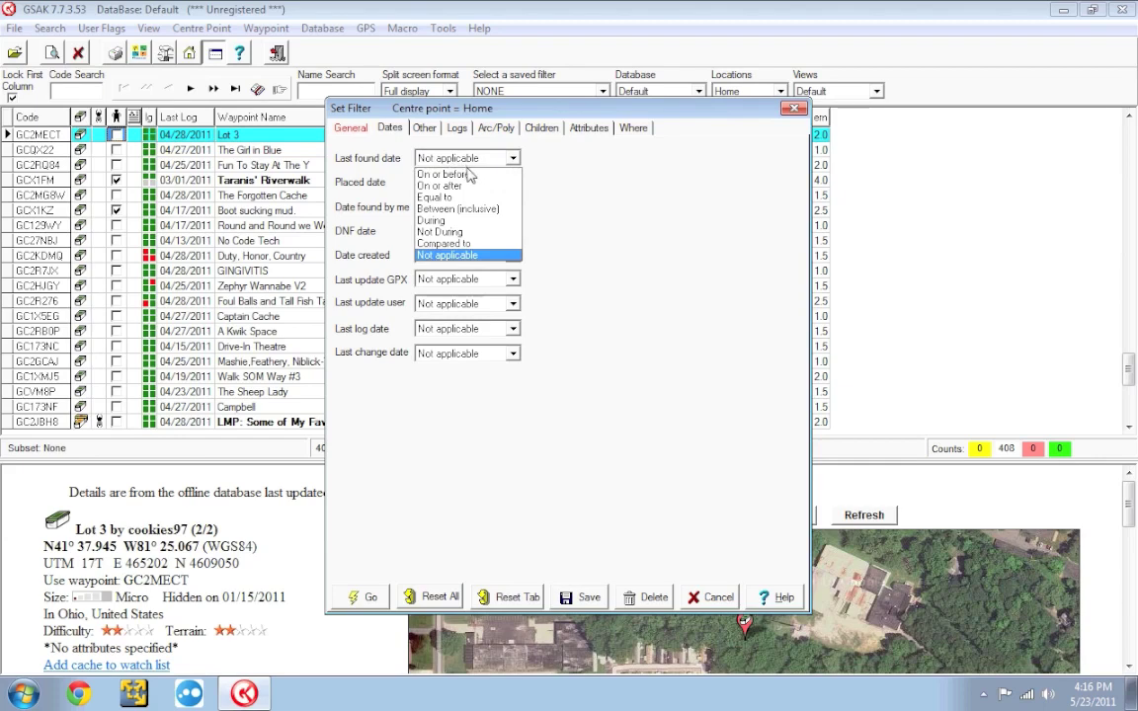
left_click(468, 186)
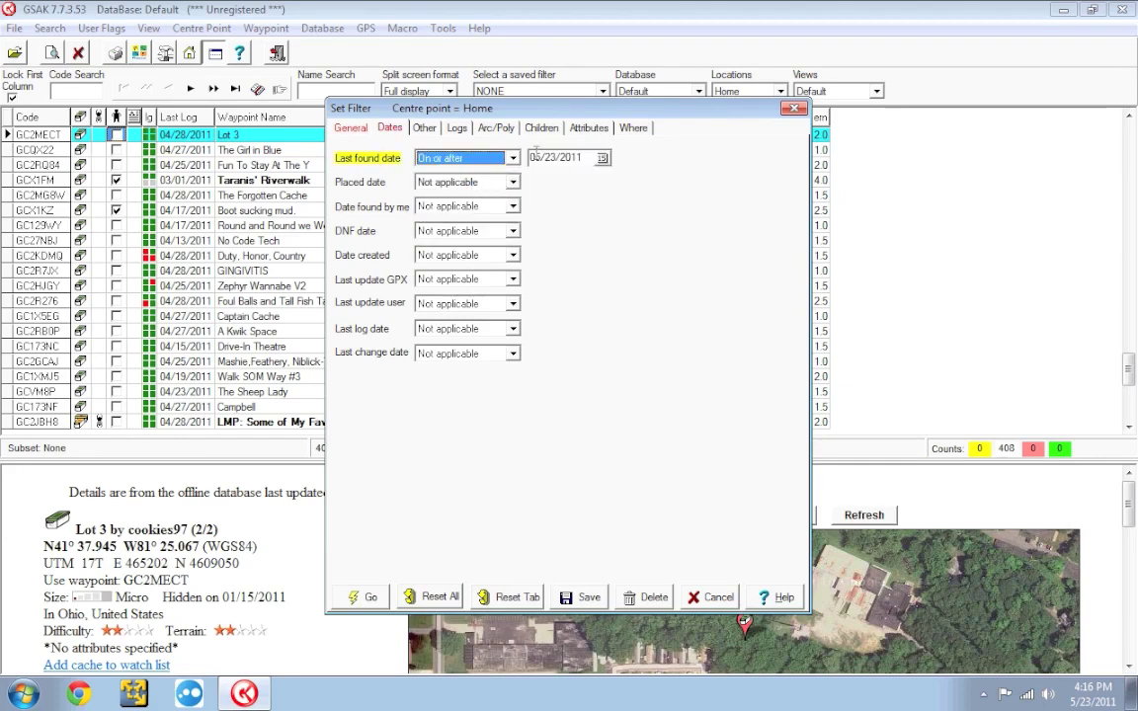
left_click(538, 157)
left_click(537, 157)
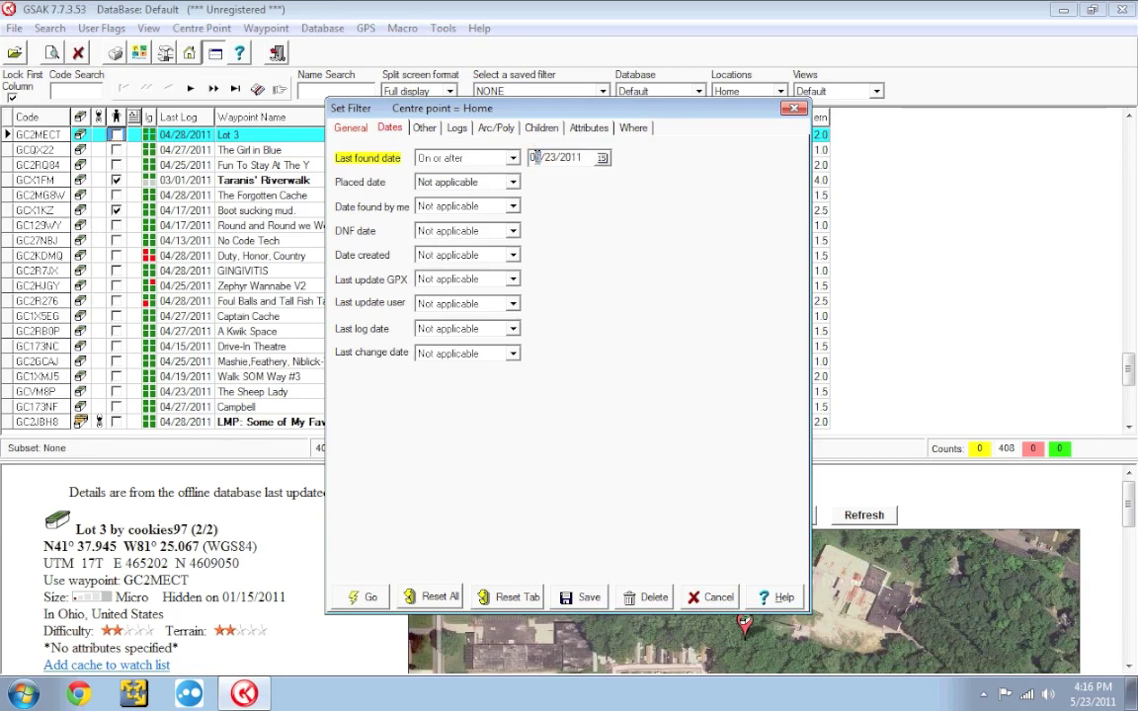
type("201")
Restrict cache types to Traditional and Earth, and exclude Micro and Other container sizes.
left_click(424, 133)
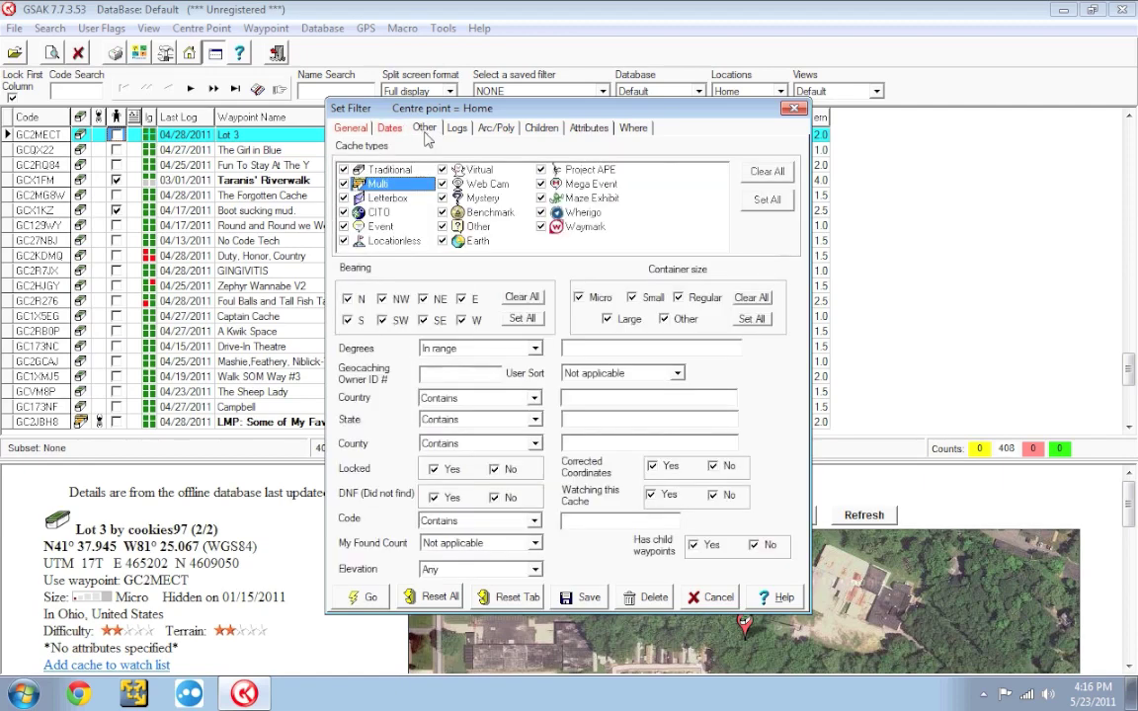
left_click(767, 172)
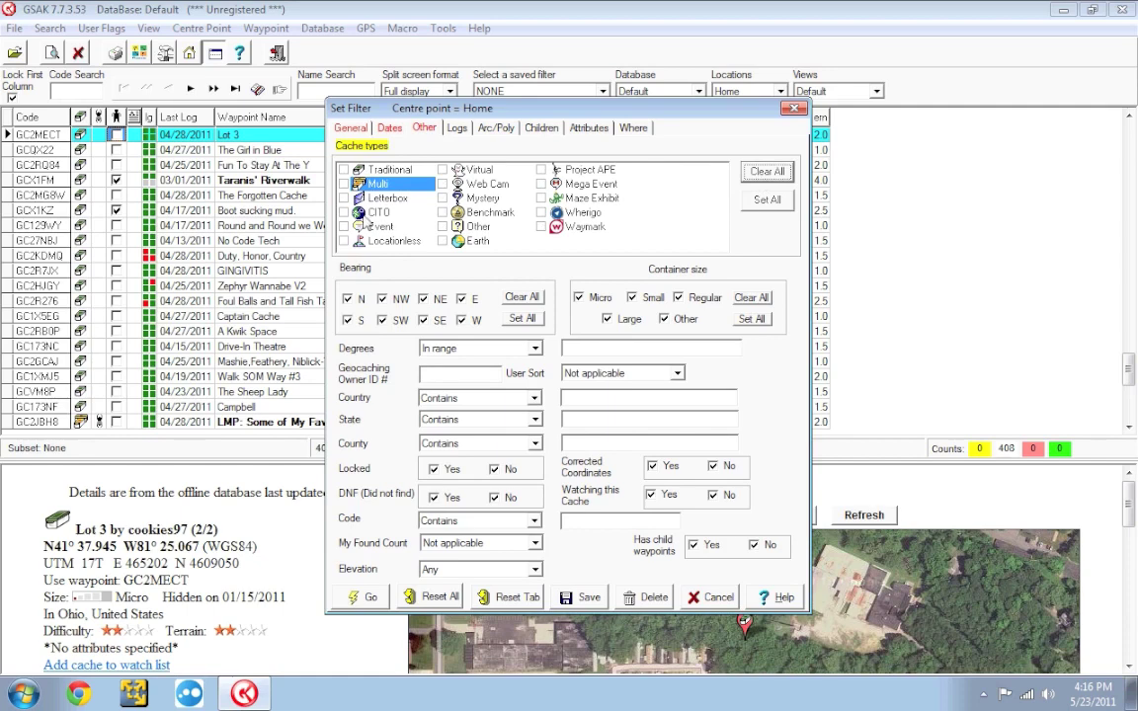
left_click(344, 171)
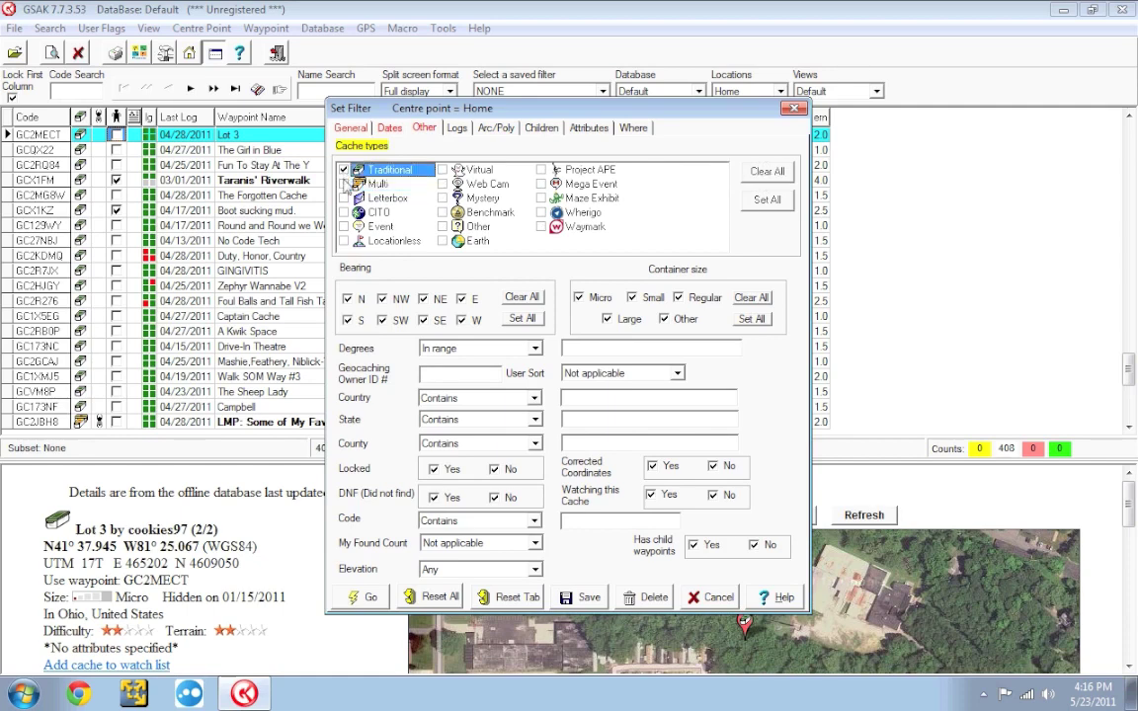
left_click(441, 241)
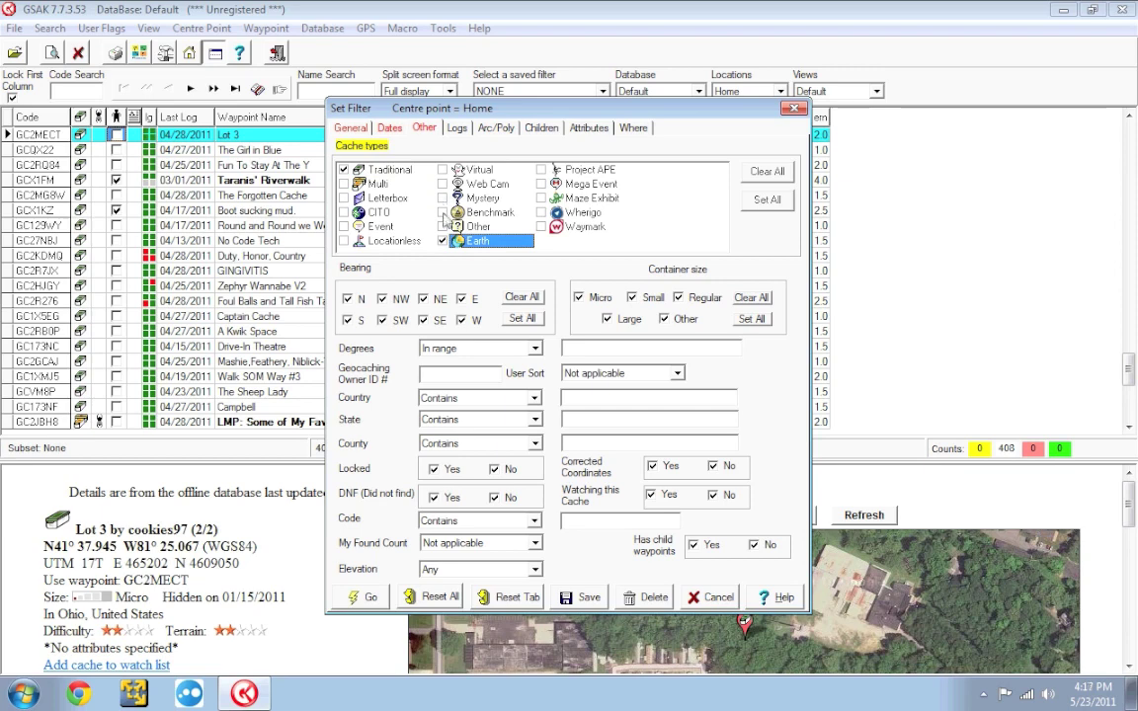
left_click(579, 298)
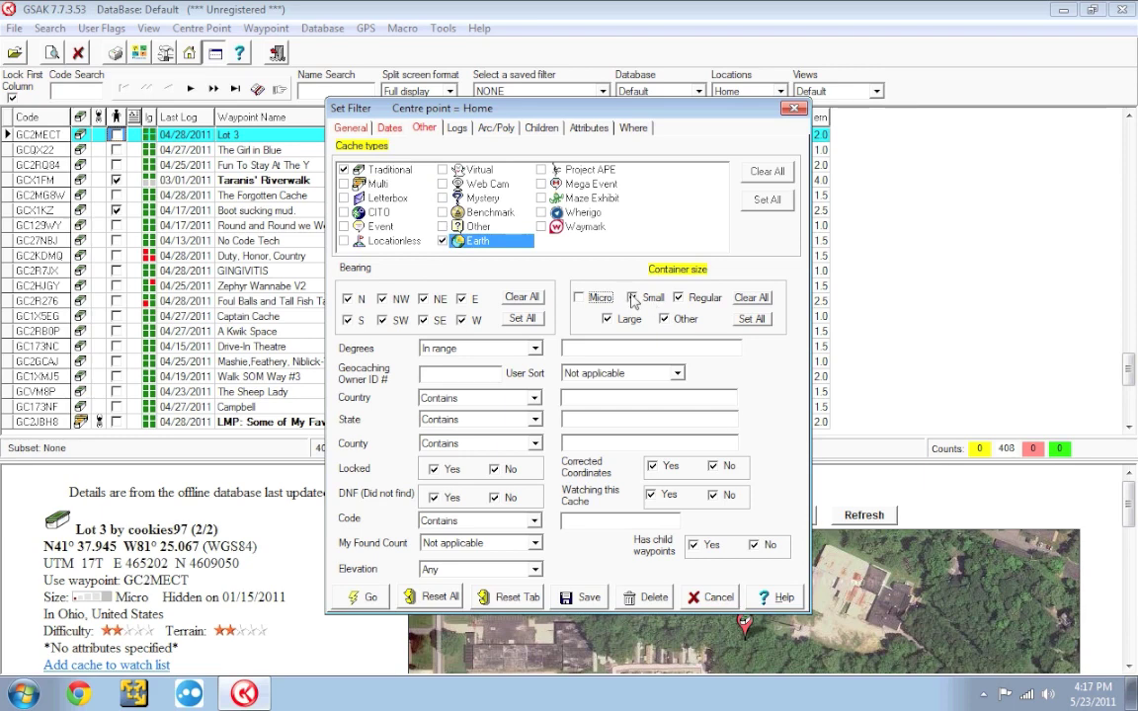
left_click(664, 319)
left_click(349, 129)
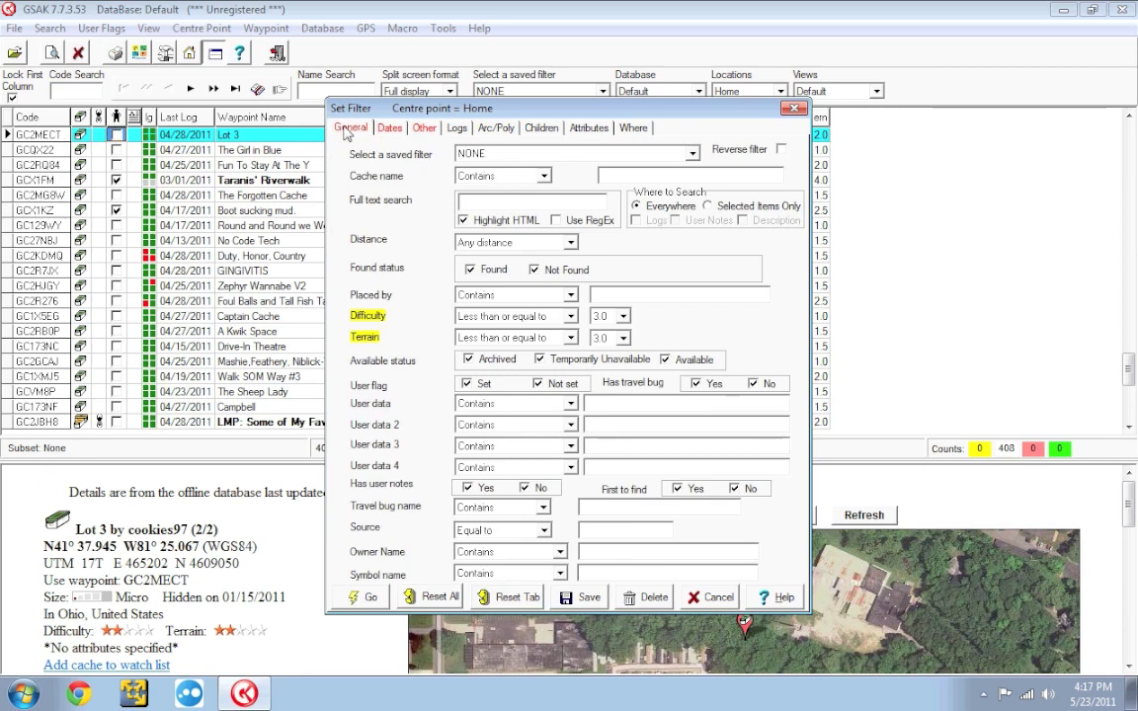
Keep Highlight HTML on and set Distance to less than or equal to 5 miles.
left_click(463, 220)
left_click(482, 244)
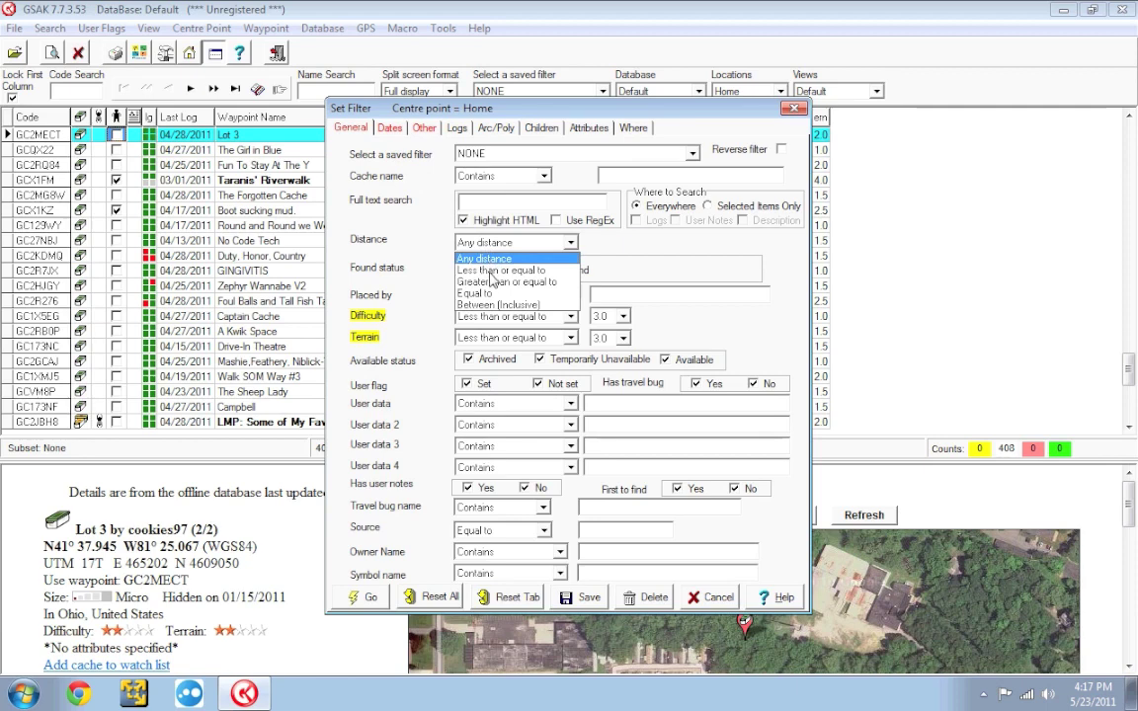
left_click(491, 271)
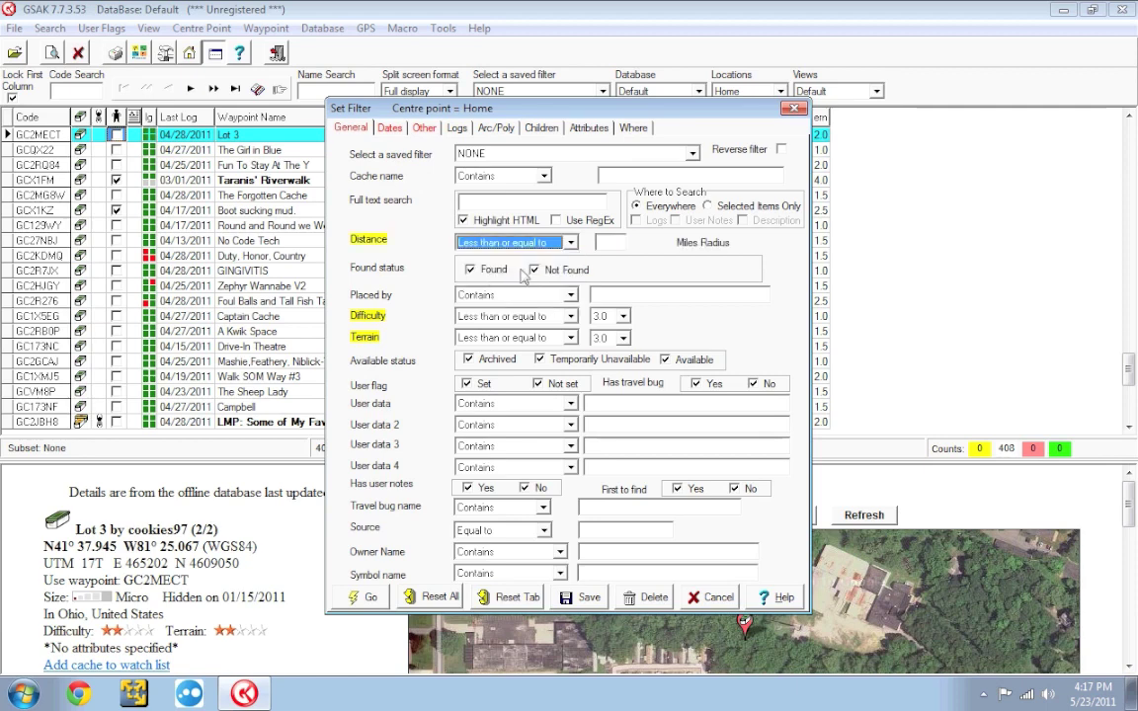
left_click(613, 244)
type("5")
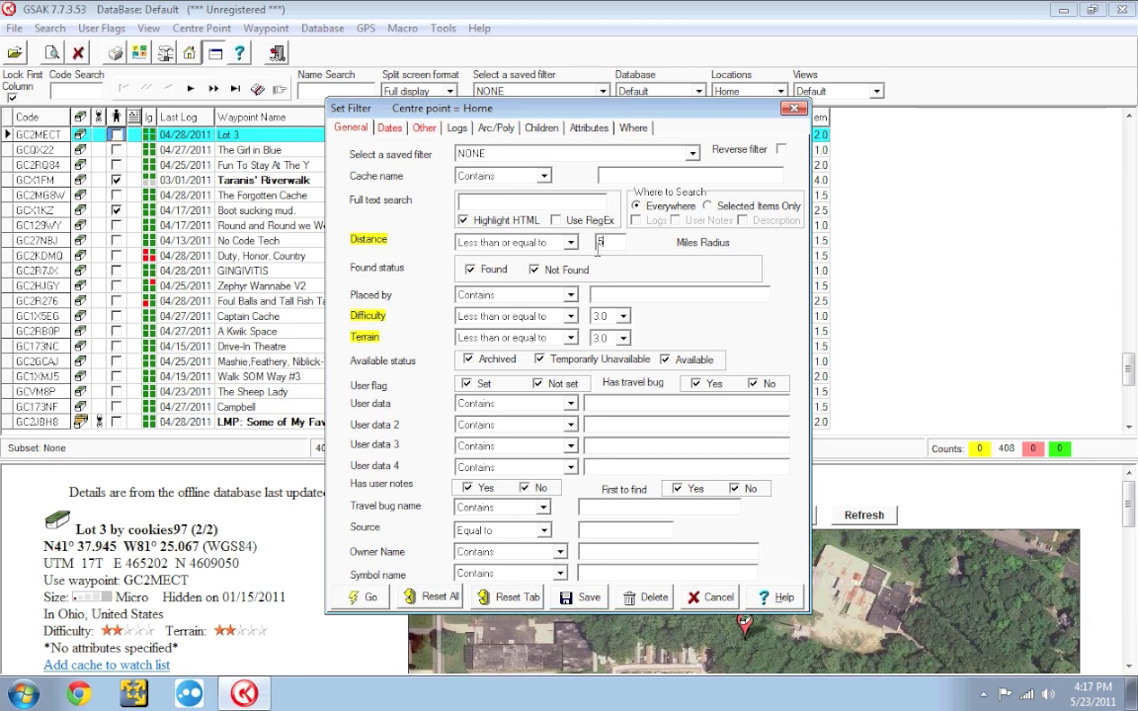
Run the filter with Go, narrowing the list to 13 of 408 caches.
left_click(368, 597)
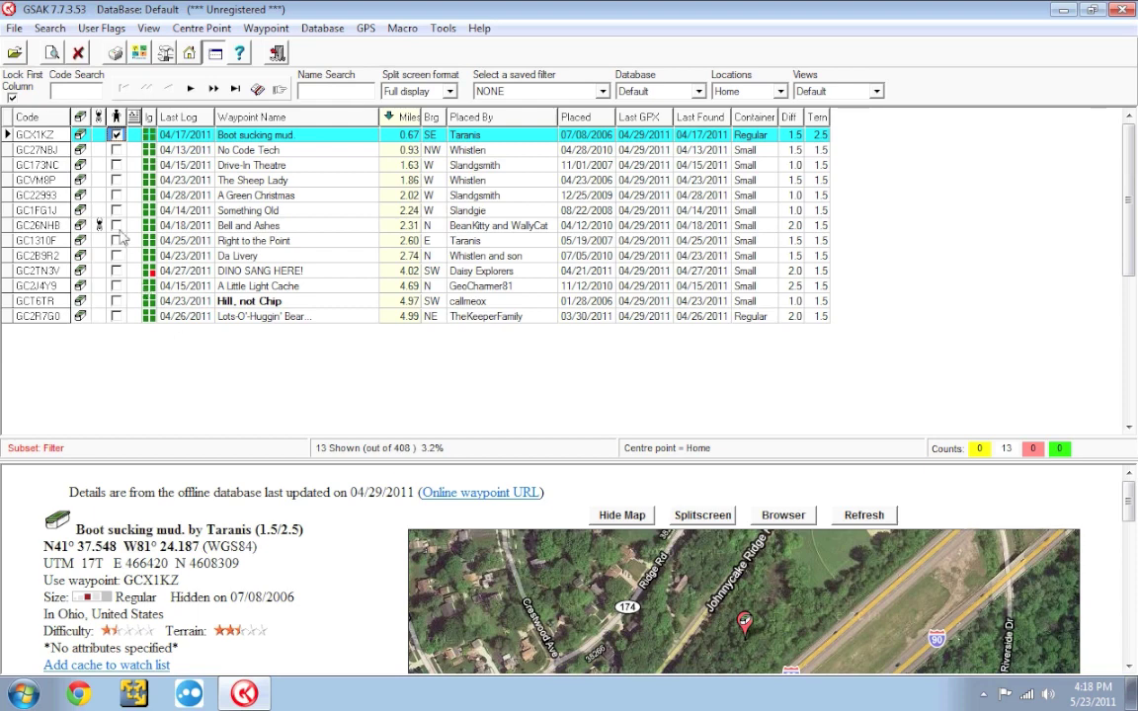
Flag A Green Christmas (GC22993) and Bell and Ashes (GC26NHB) in the filtered list.
left_click(116, 194)
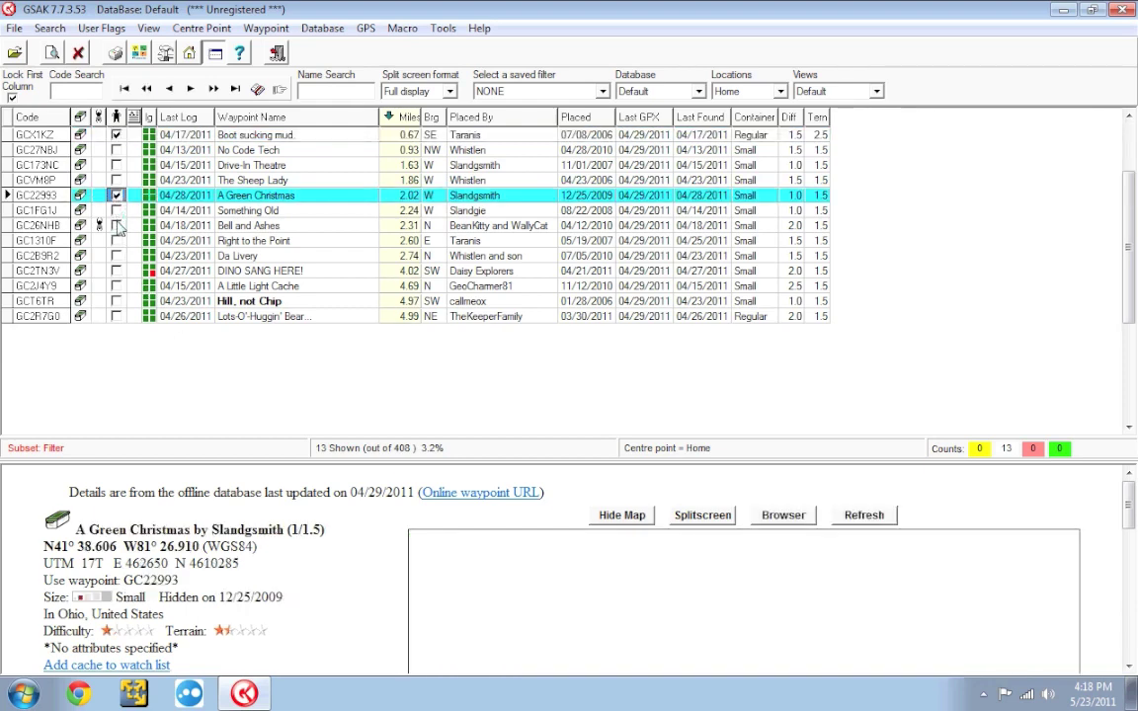
left_click(115, 226)
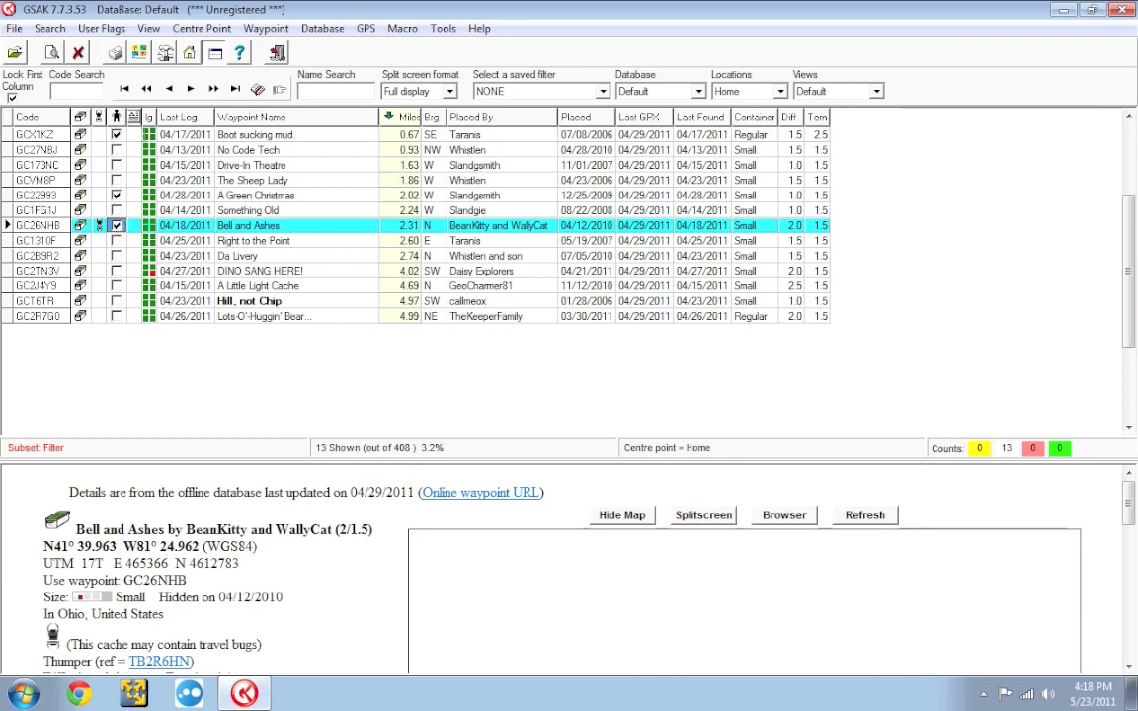